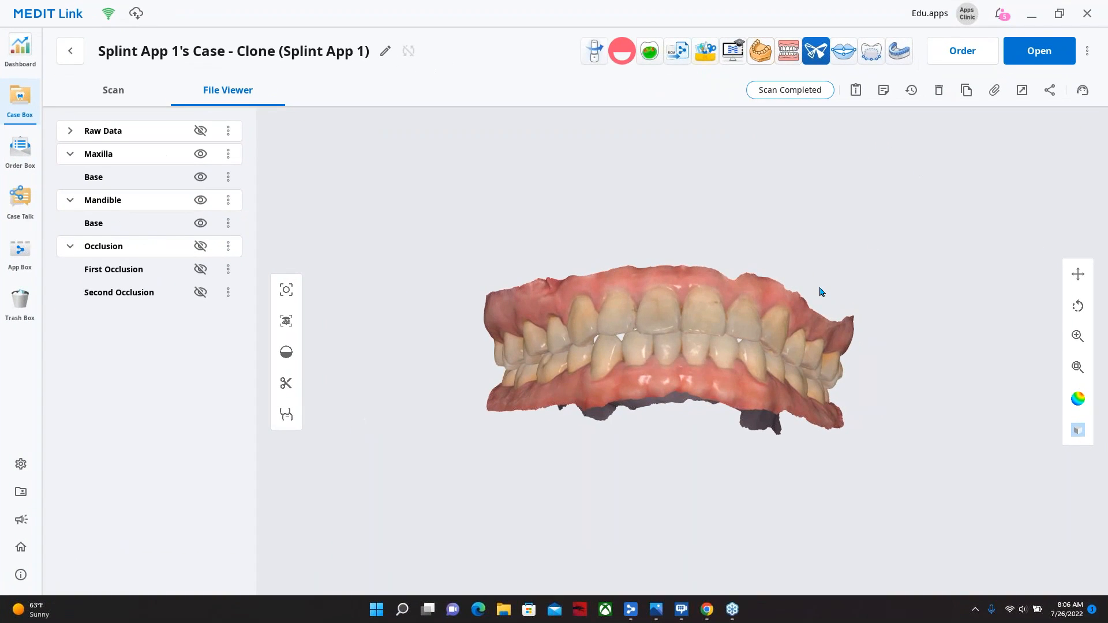
Step: Inspect the scanned arches, launch Medit Splints for this case and continue working past the welcome dialog
{"action": "right_click_drag", "start_coordinate": [672, 312], "coordinate": [682, 356]}
{"action": "right_click_drag", "start_coordinate": [590, 342], "coordinate": [558, 347]}
{"action": "right_click_drag", "start_coordinate": [770, 339], "coordinate": [695, 314]}
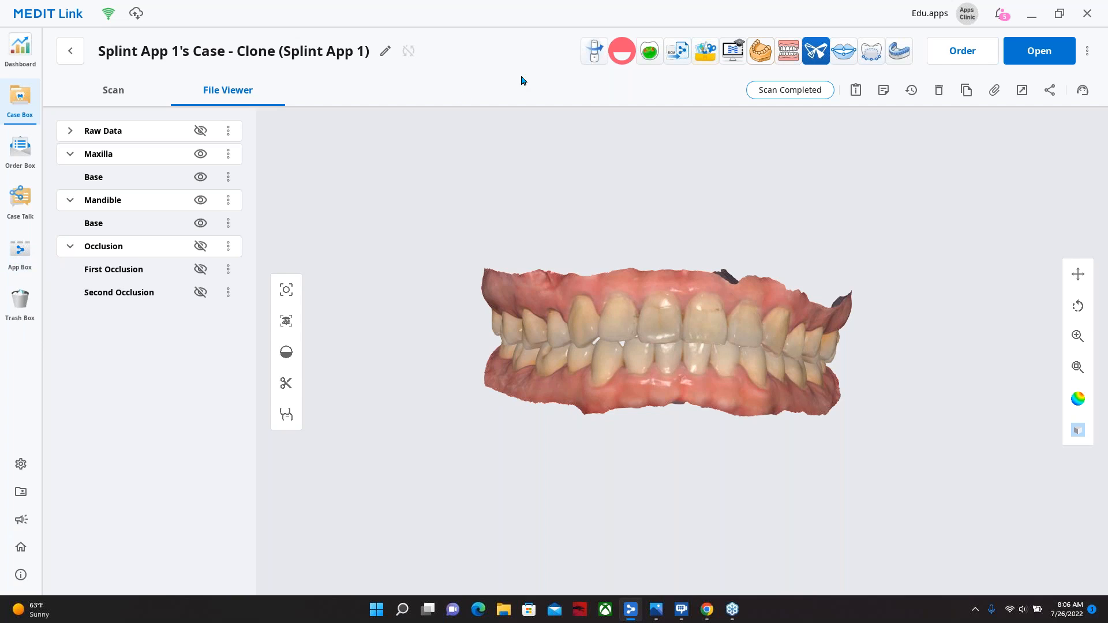
{"action": "right_click_drag", "start_coordinate": [635, 400], "coordinate": [599, 364]}
{"action": "right_click_drag", "start_coordinate": [810, 348], "coordinate": [807, 336]}
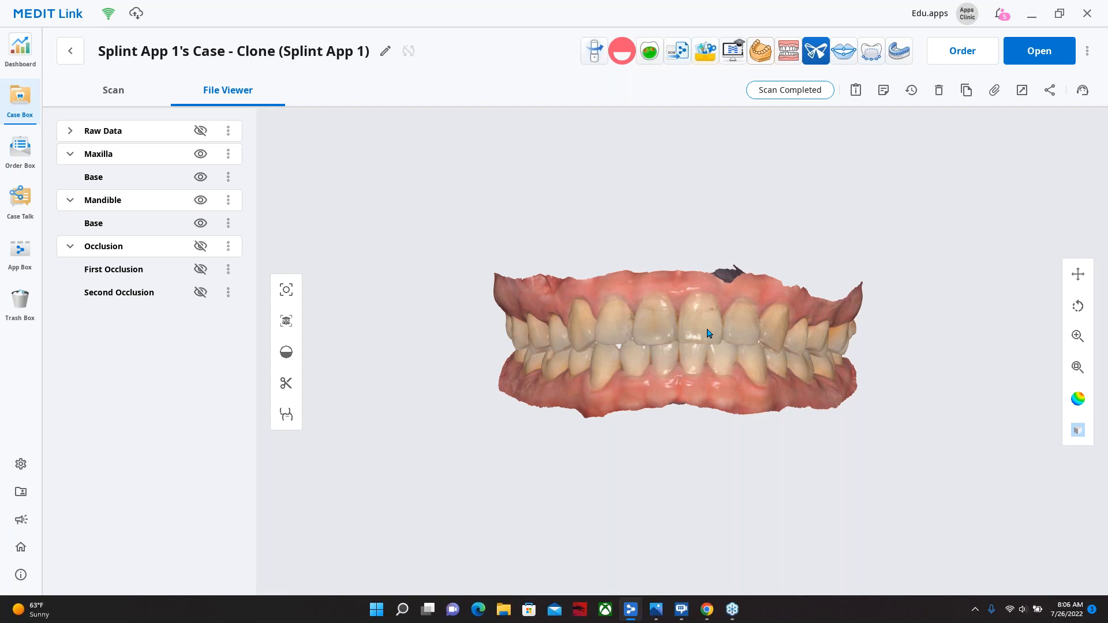
{"action": "left_click_drag", "start_coordinate": [708, 329], "coordinate": [708, 352]}
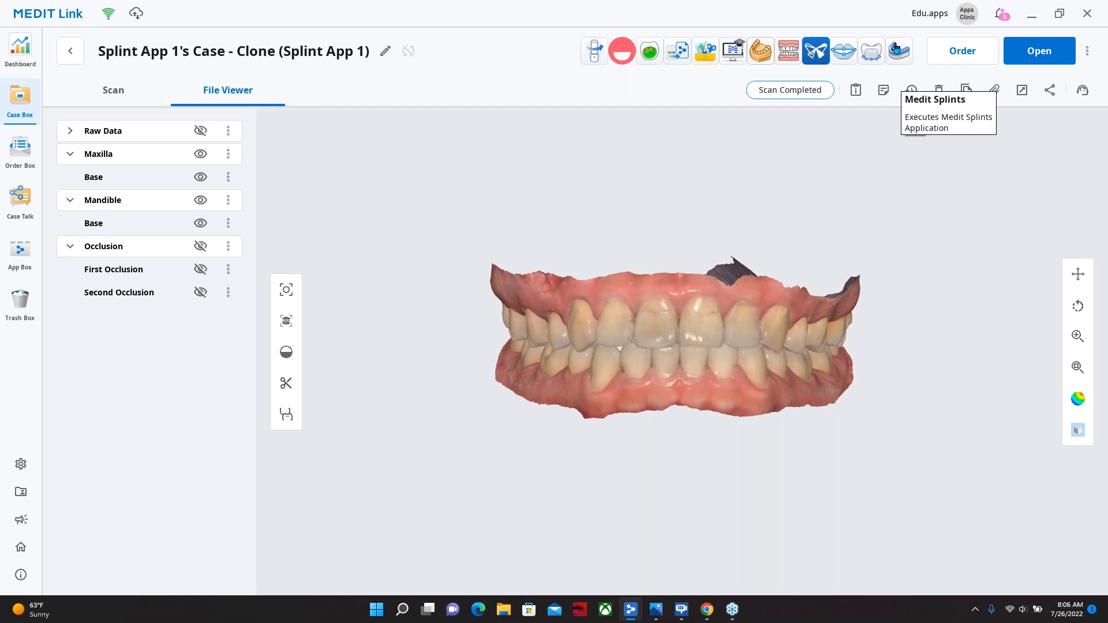
{"action": "left_click", "coordinate": [897, 48]}
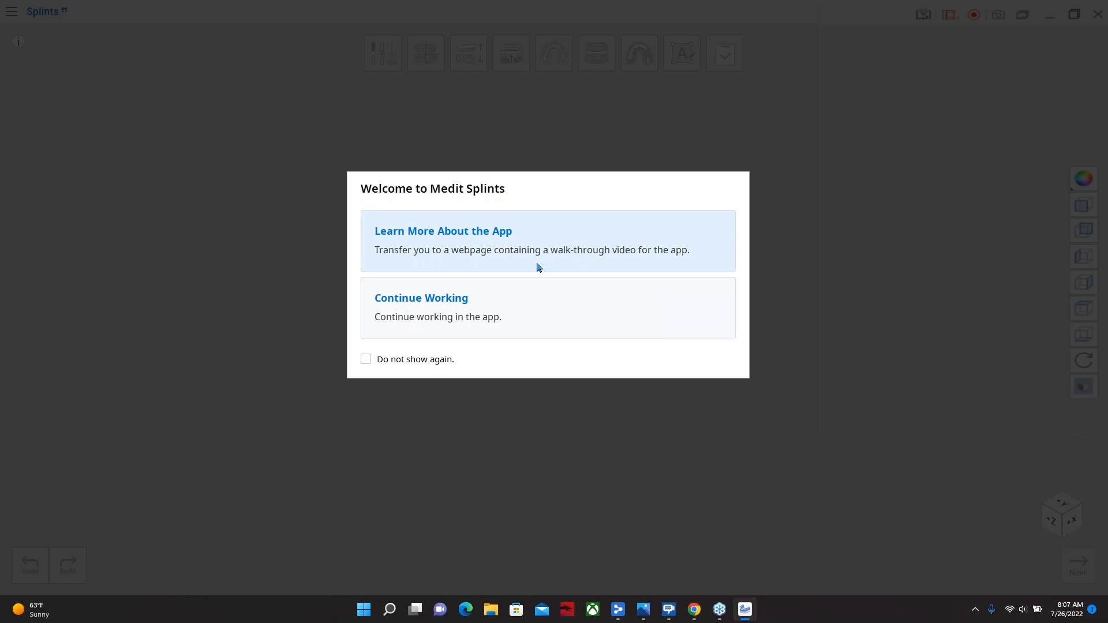
{"action": "left_click", "coordinate": [547, 312]}
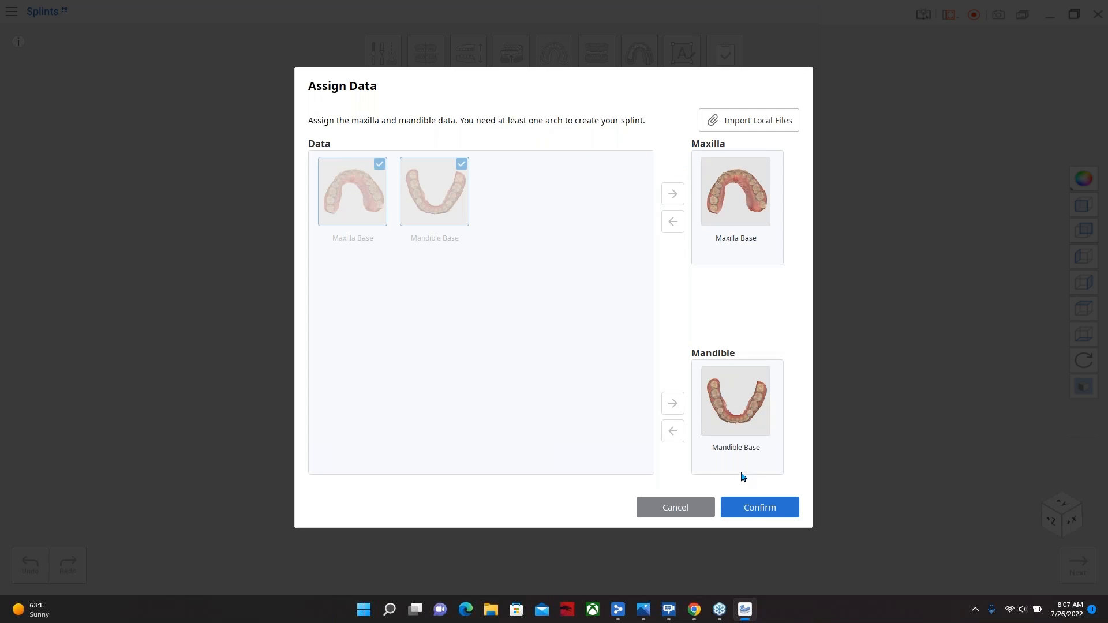
Step: Accept the assigned maxilla and mandible bases and set up a maxilla splint with Manual Creation
{"action": "left_click", "coordinate": [760, 515]}
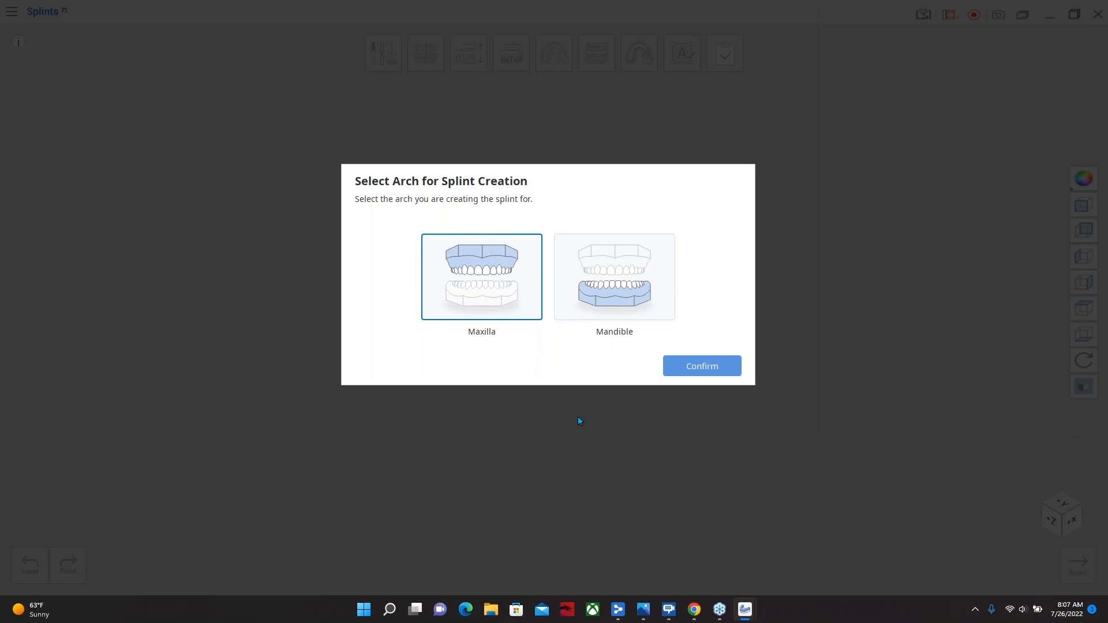
{"action": "left_click", "coordinate": [713, 372]}
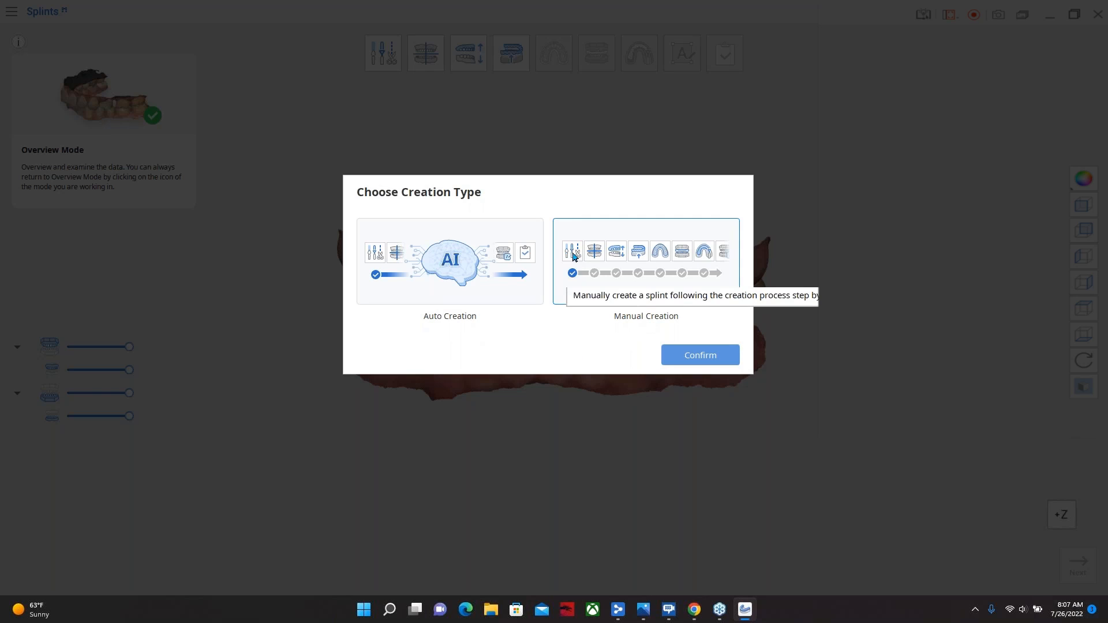
{"action": "left_click", "coordinate": [698, 357]}
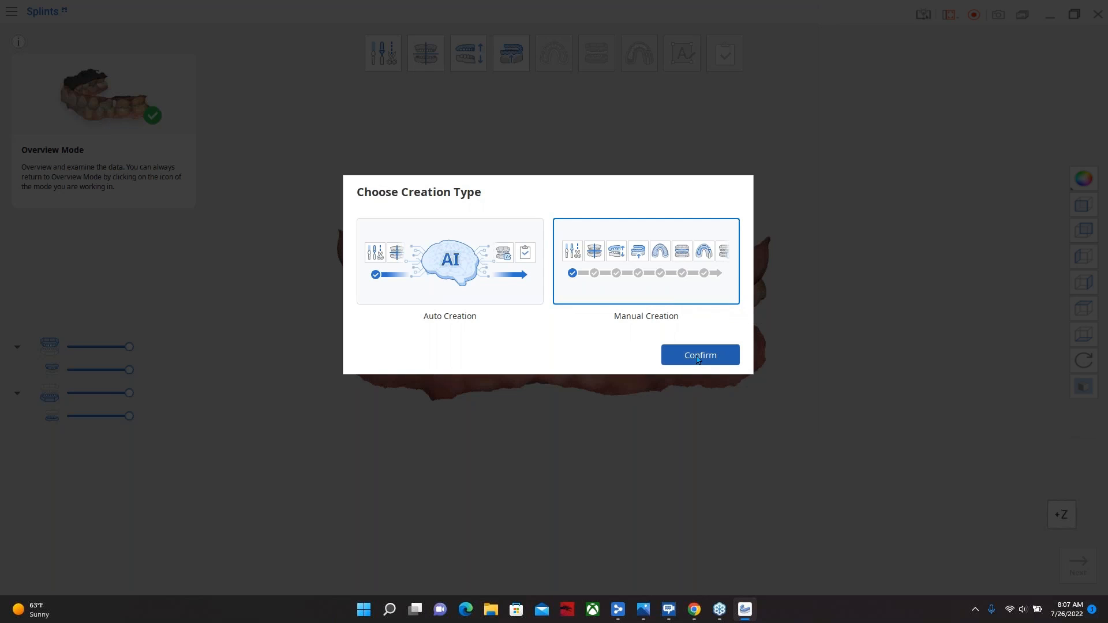
Step: Trim off the stray gum flap on the mandible's lower edge below the canine using a polyline selection
{"action": "right_click_drag", "start_coordinate": [519, 297], "coordinate": [530, 353]}
{"action": "right_click_drag", "start_coordinate": [485, 307], "coordinate": [528, 235]}
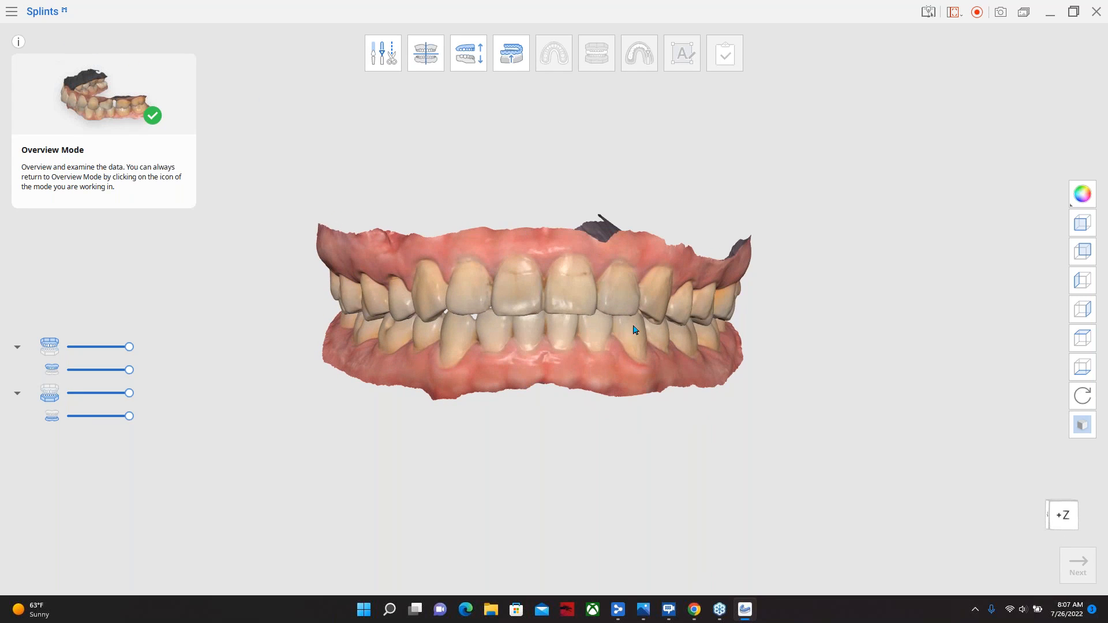
{"action": "right_click_drag", "start_coordinate": [569, 329], "coordinate": [488, 272]}
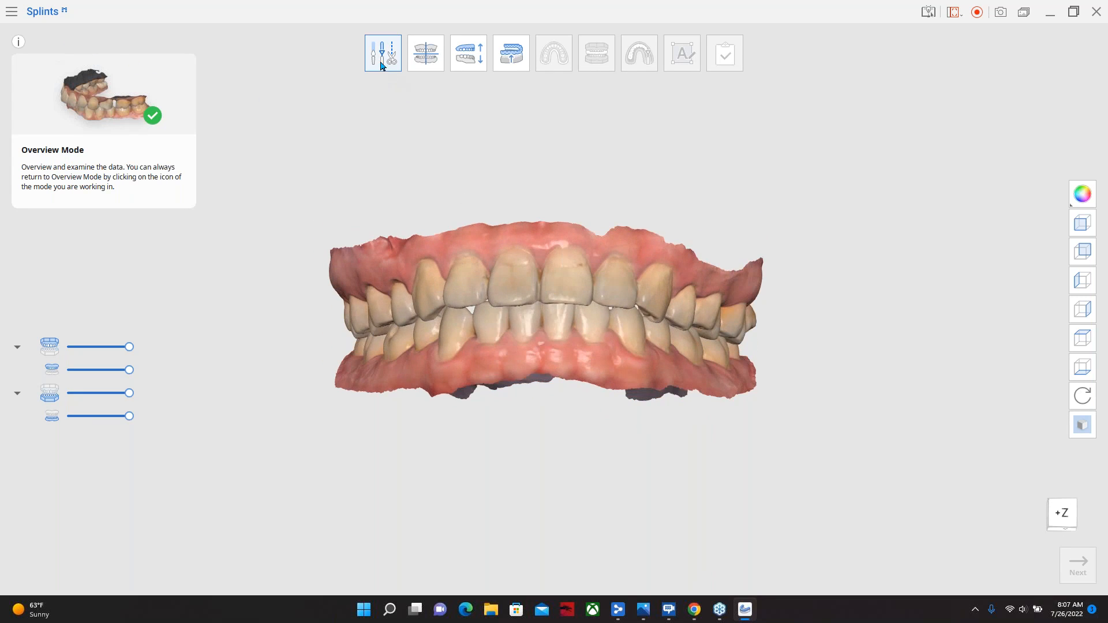
{"action": "left_click", "coordinate": [380, 64]}
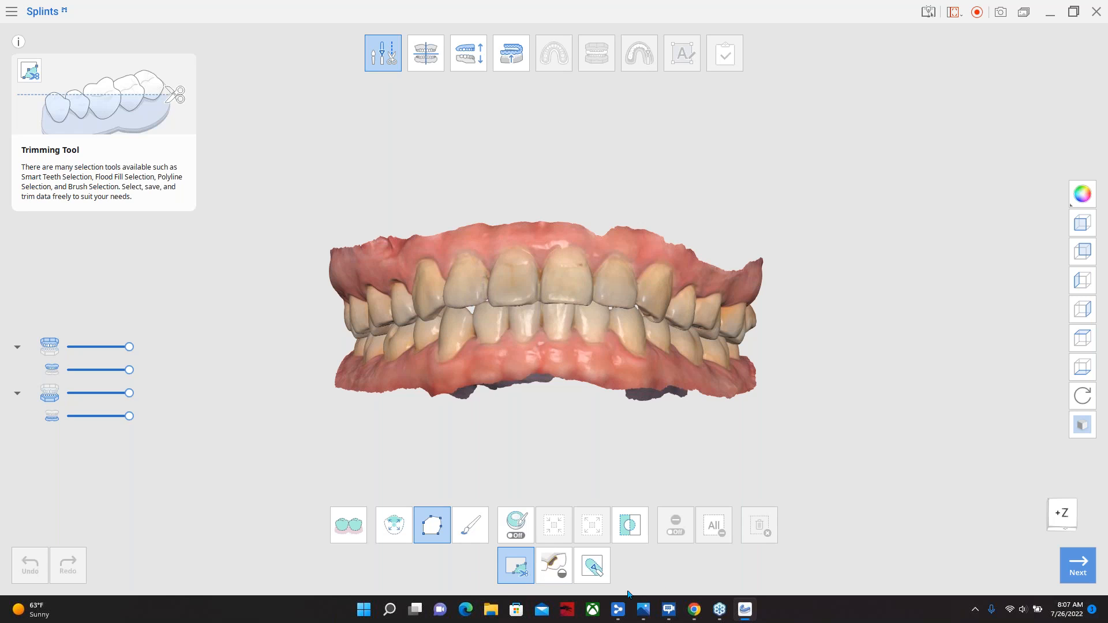
{"action": "right_click_drag", "start_coordinate": [430, 387], "coordinate": [432, 511]}
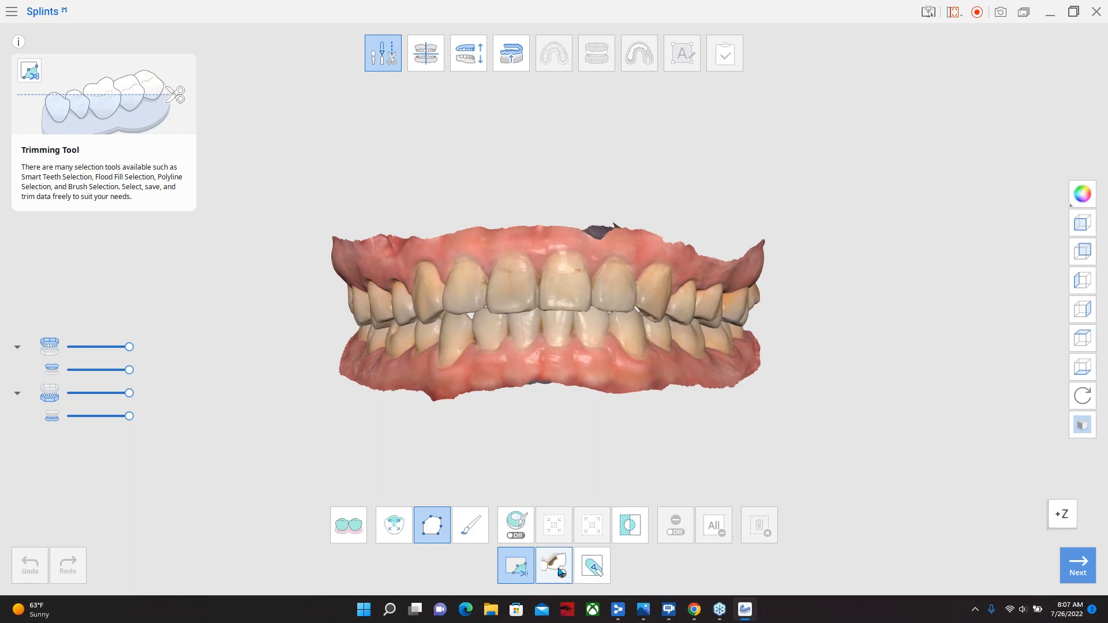
{"action": "right_click_drag", "start_coordinate": [542, 325], "coordinate": [622, 306]}
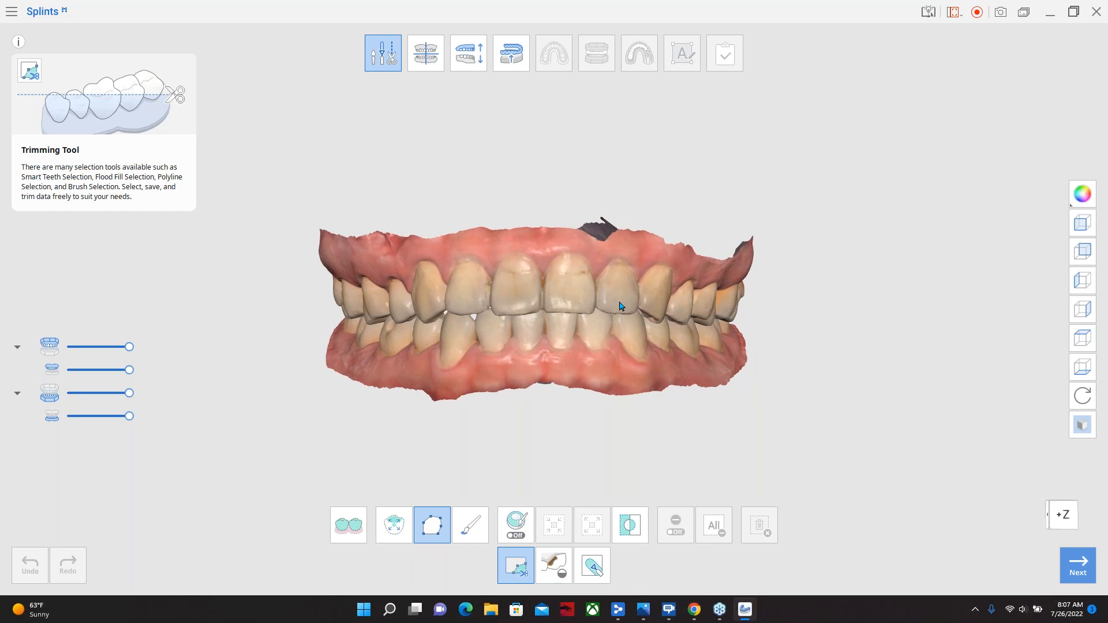
{"action": "left_click", "coordinate": [435, 523]}
{"action": "left_click", "coordinate": [416, 395]}
{"action": "left_click", "coordinate": [477, 391]}
{"action": "left_click", "coordinate": [494, 439]}
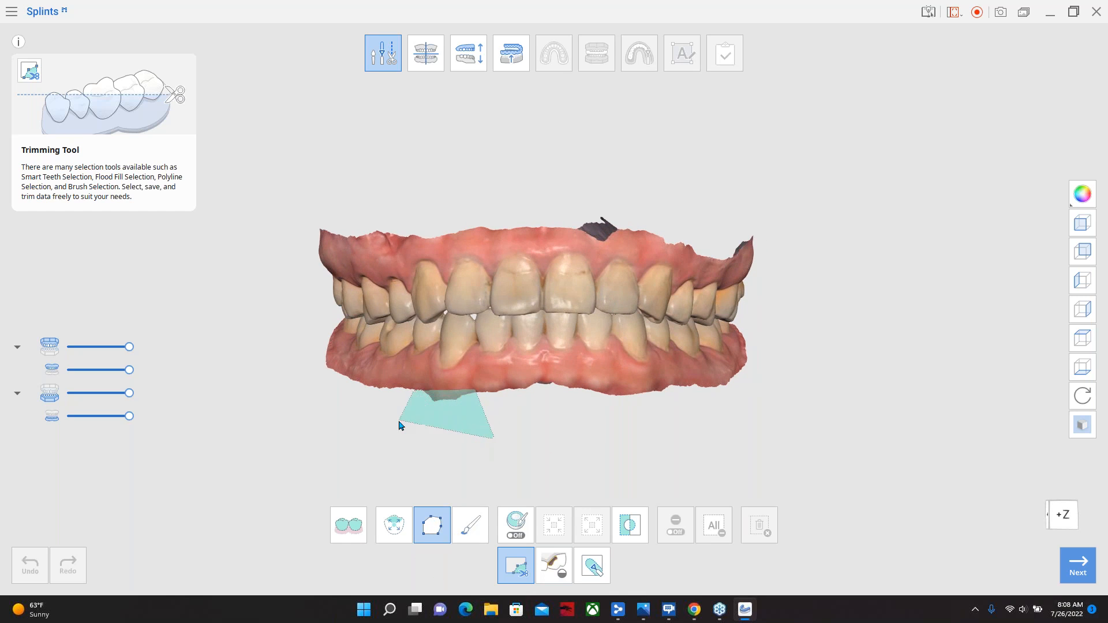
{"action": "double_click", "coordinate": [400, 426]}
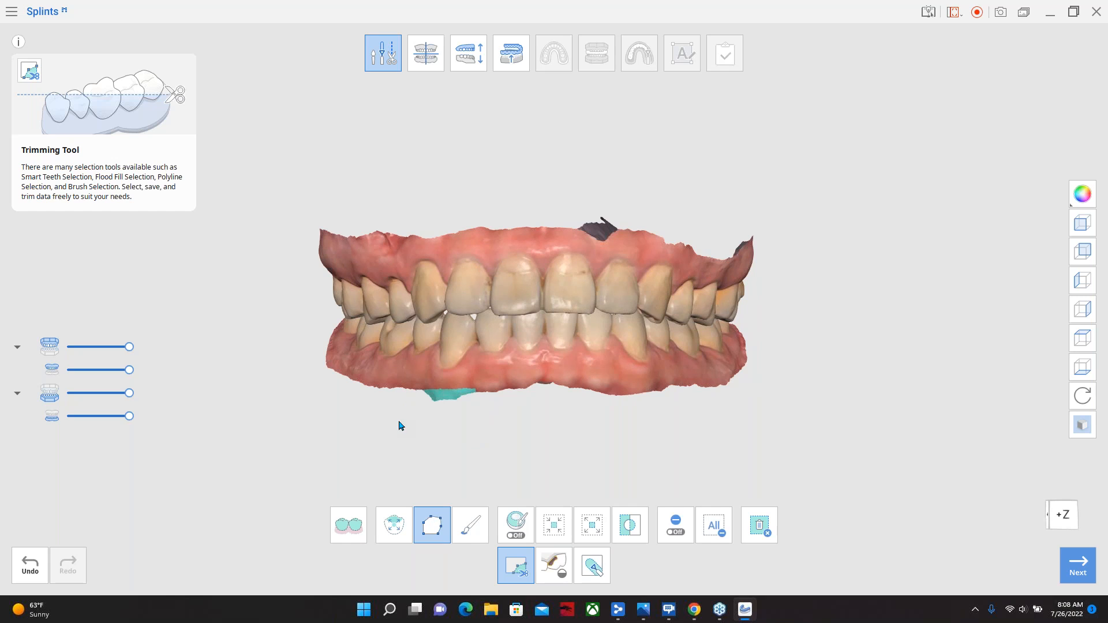
{"action": "left_click", "coordinate": [759, 526]}
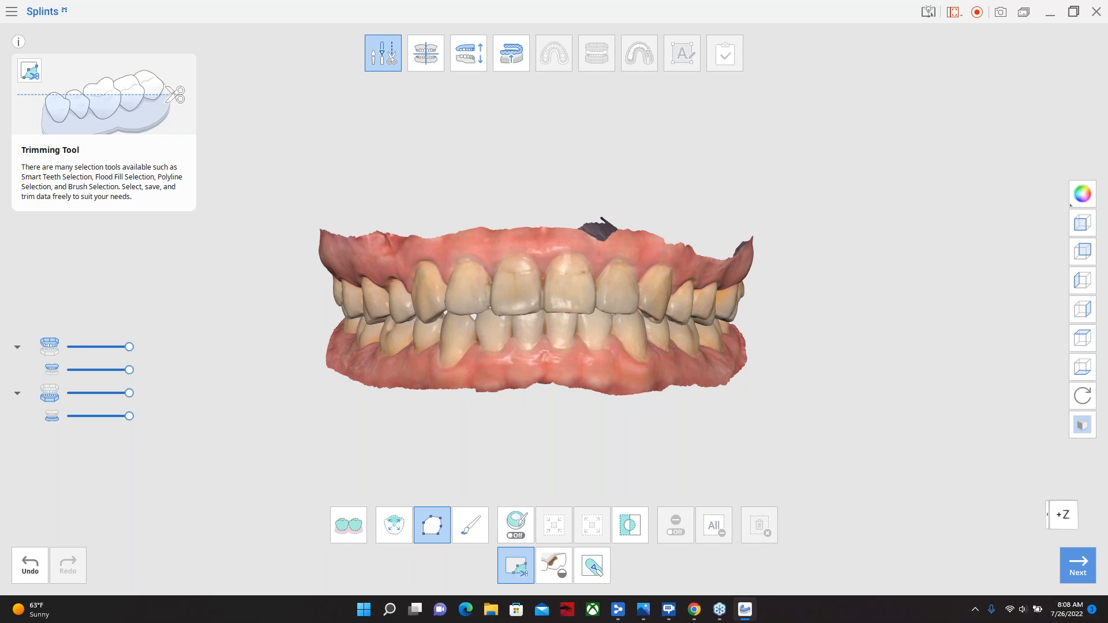
Step: Accept the maxilla's occlusal plane position in Alignment Mode and proceed to Occlusal Adjustment Mode
{"action": "right_click_drag", "start_coordinate": [556, 284], "coordinate": [485, 260]}
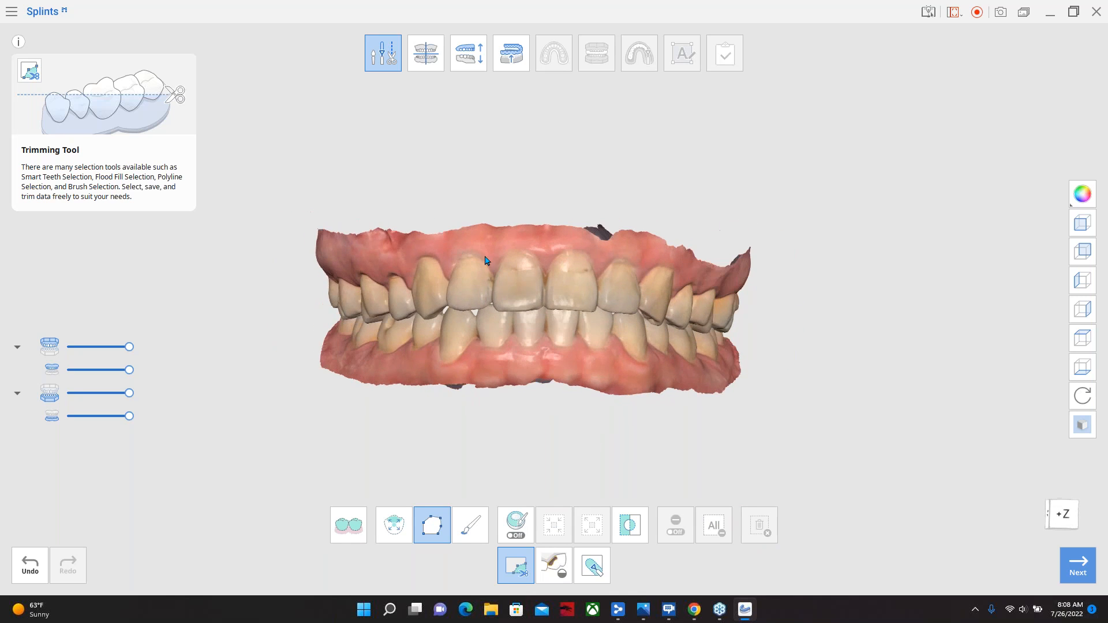
{"action": "left_click", "coordinate": [430, 52]}
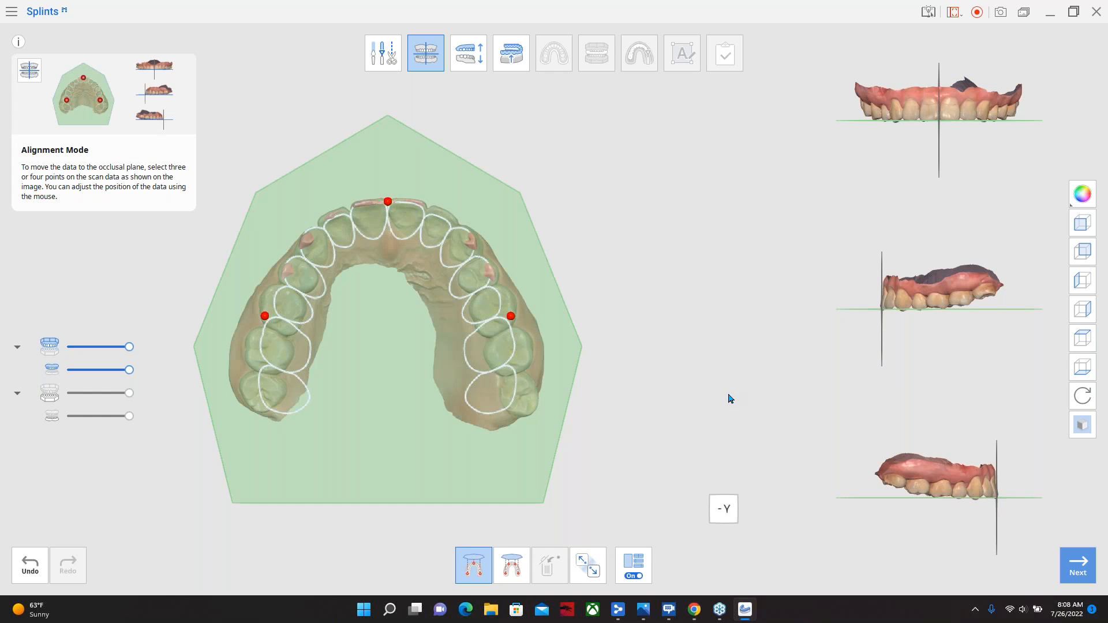
{"action": "left_click", "coordinate": [467, 59]}
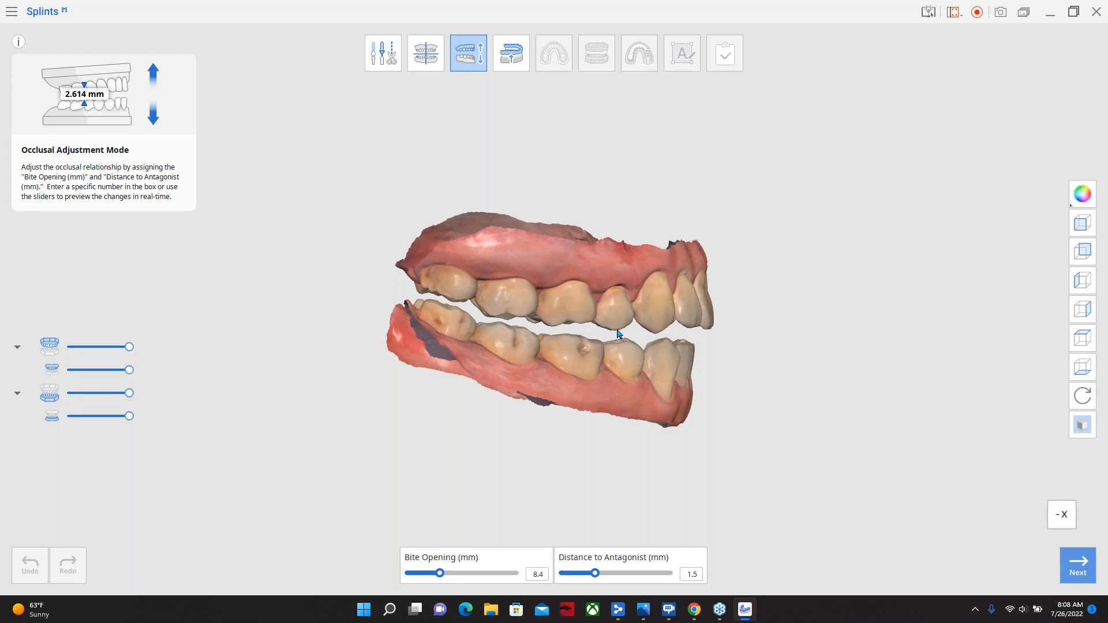
Step: Examine the opened bite from the side, consult the Bite Opening.png reference in the photo viewer, and return to Splints
{"action": "right_click_drag", "start_coordinate": [534, 327], "coordinate": [502, 338]}
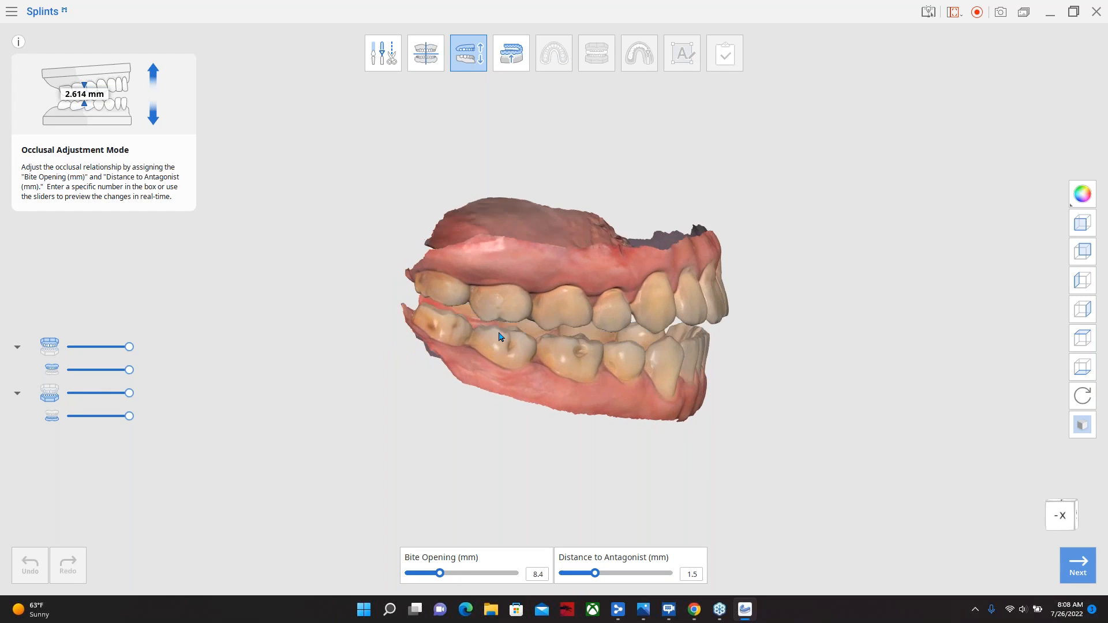
{"action": "right_click_drag", "start_coordinate": [609, 305], "coordinate": [600, 344]}
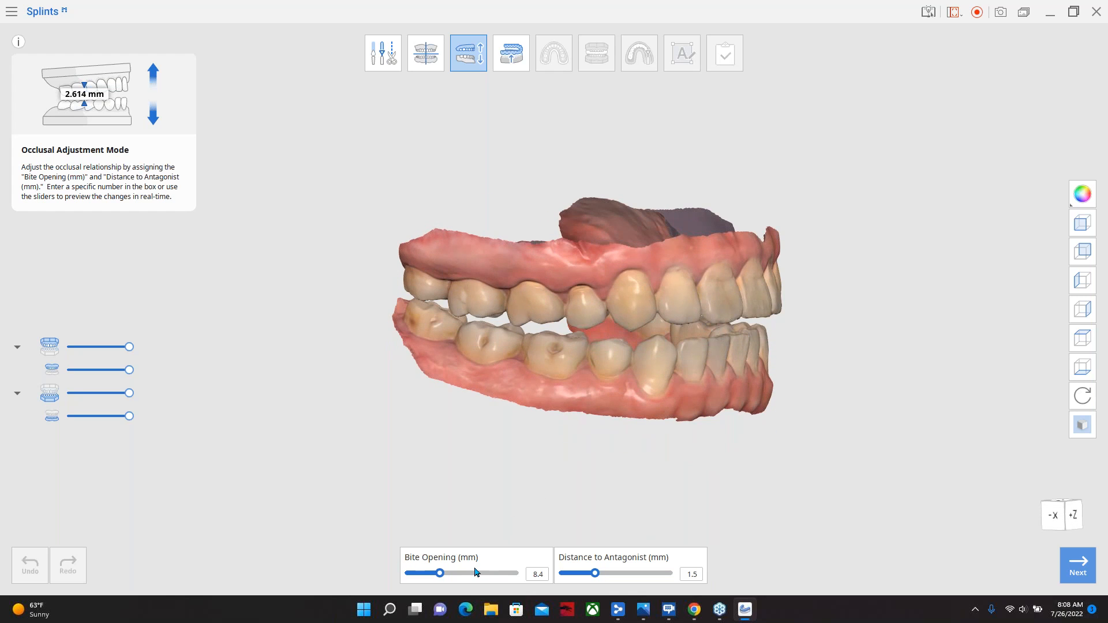
{"action": "right_click_drag", "start_coordinate": [614, 355], "coordinate": [623, 292]}
{"action": "right_click_drag", "start_coordinate": [556, 355], "coordinate": [630, 366]}
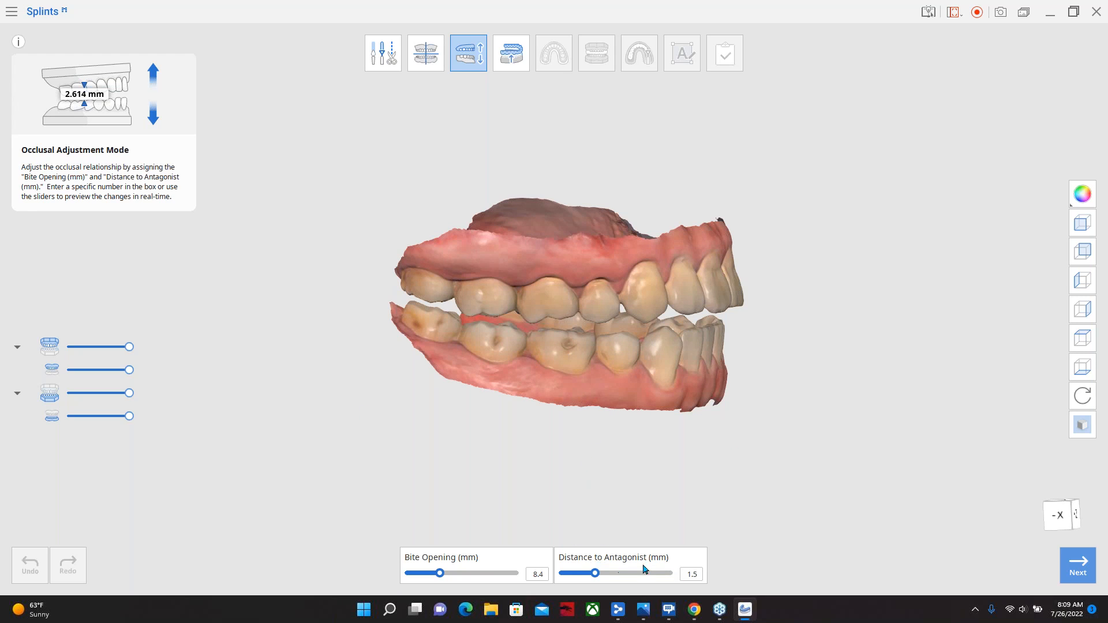
{"action": "left_click", "coordinate": [644, 612]}
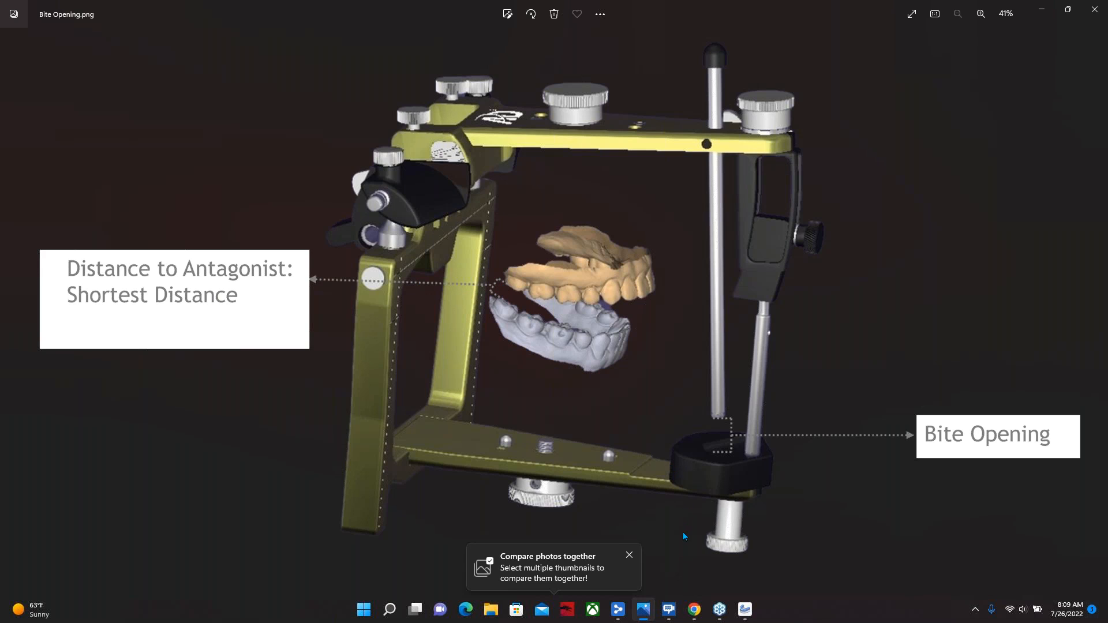
{"action": "left_click", "coordinate": [750, 615]}
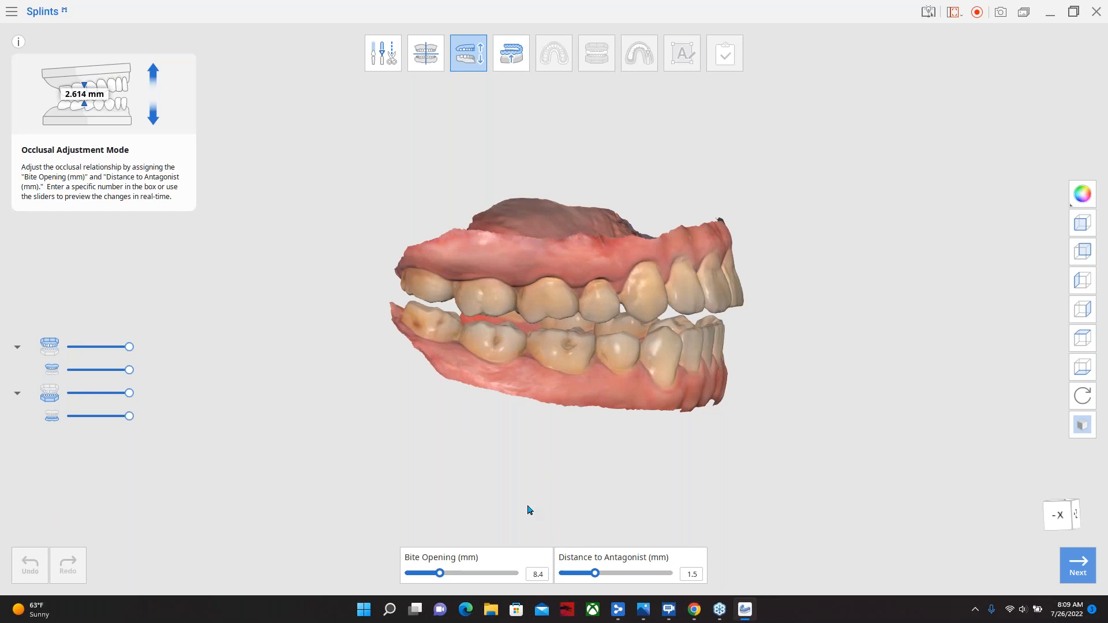
Step: Set the Distance to Antagonist to 1.5 mm and check the gap between the arches
{"action": "double_click", "coordinate": [691, 573]}
{"action": "type", "text": "1.5"}
{"action": "right_click_drag", "start_coordinate": [454, 311], "coordinate": [676, 544]}
{"action": "right_click_drag", "start_coordinate": [664, 382], "coordinate": [700, 361]}
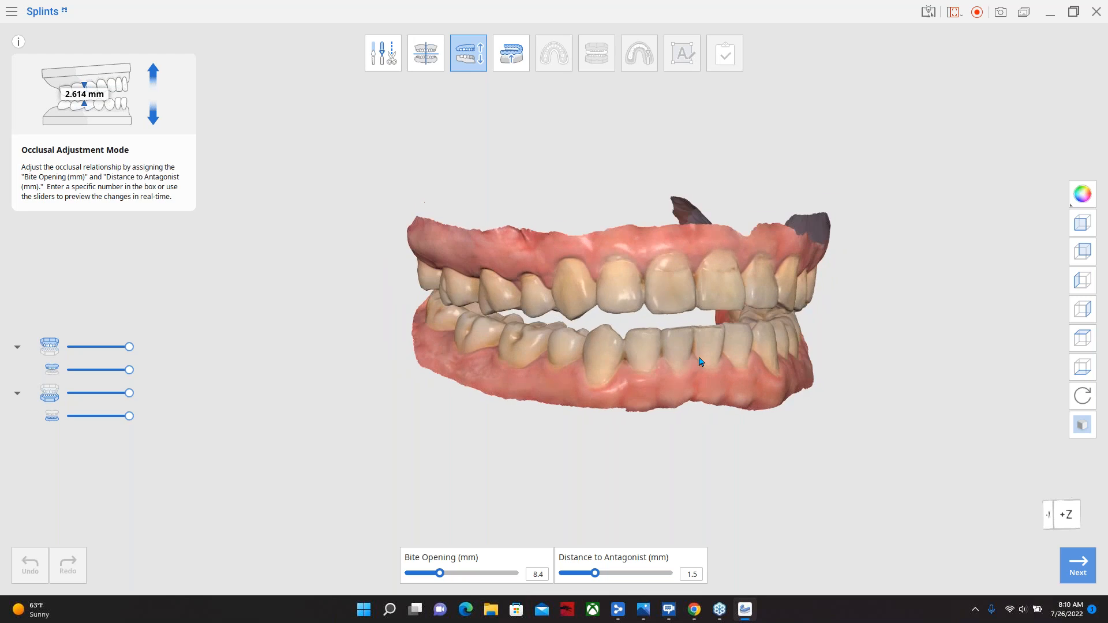
Step: Enter Inner Surface Creation Mode and inspect the blockout undercuts around the maxillary teeth
{"action": "left_click", "coordinate": [516, 53]}
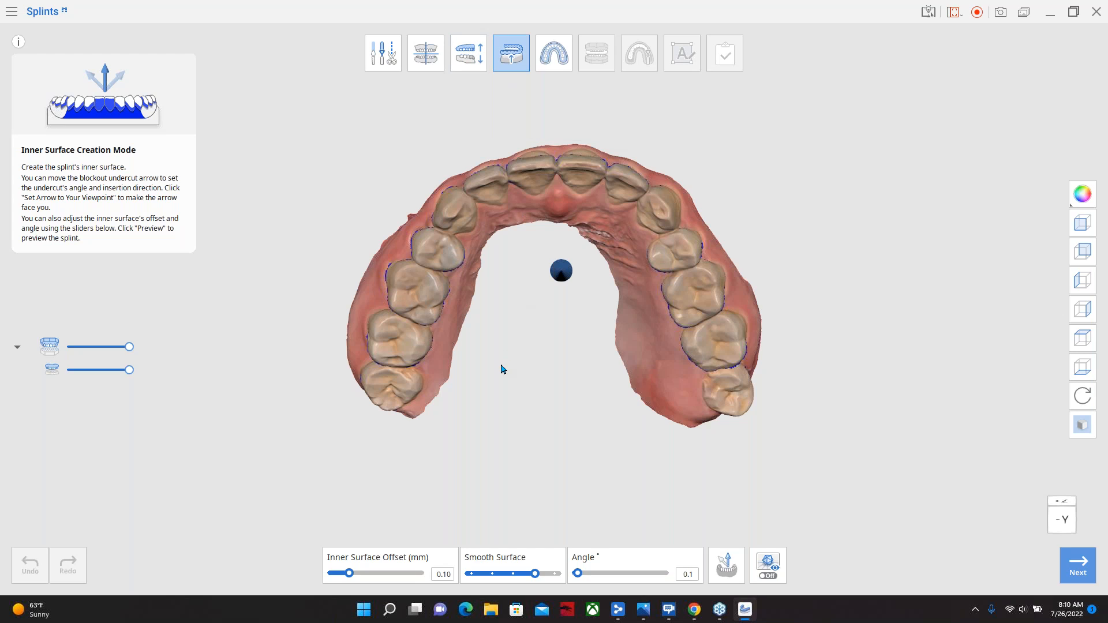
{"action": "right_click_drag", "start_coordinate": [662, 333], "coordinate": [573, 201]}
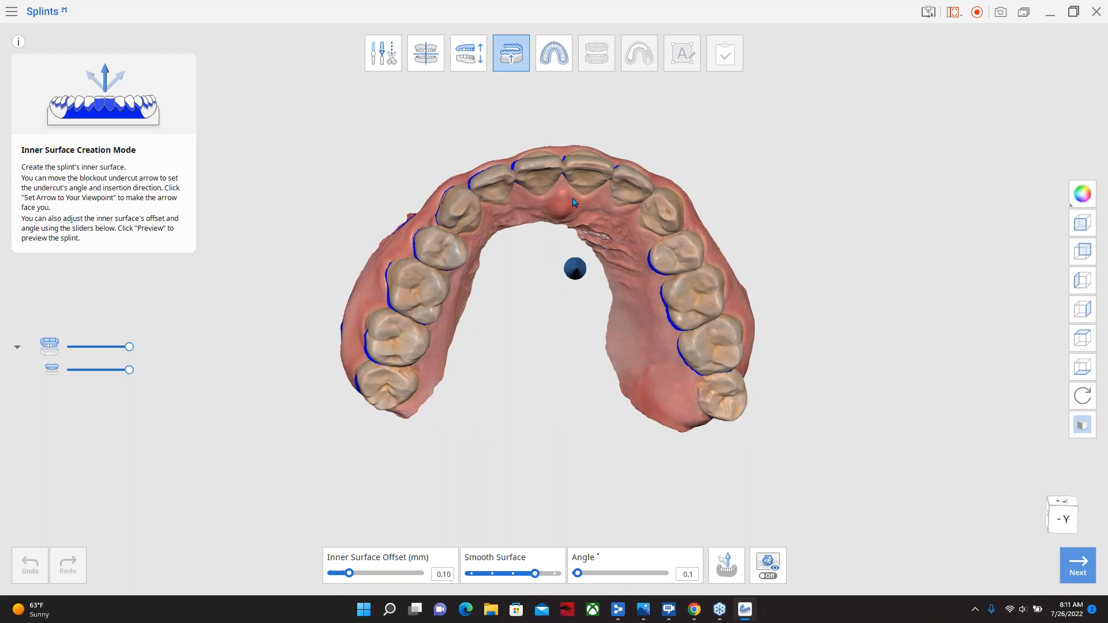
{"action": "right_click_drag", "start_coordinate": [502, 282], "coordinate": [497, 255]}
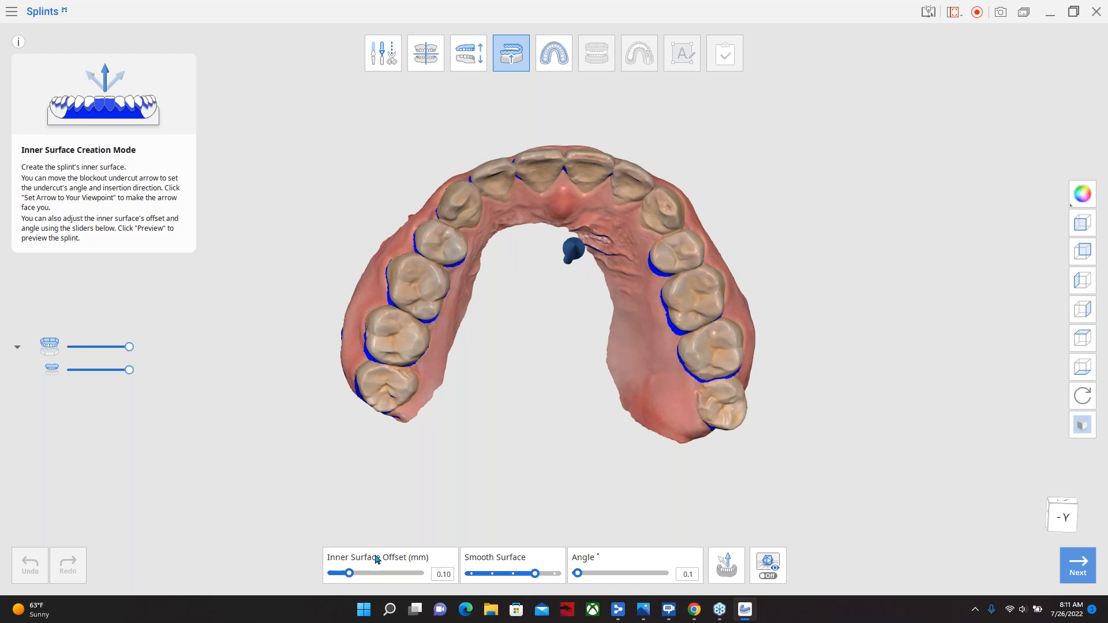
{"action": "right_click_drag", "start_coordinate": [474, 286], "coordinate": [473, 306]}
{"action": "right_click_drag", "start_coordinate": [635, 236], "coordinate": [579, 212]}
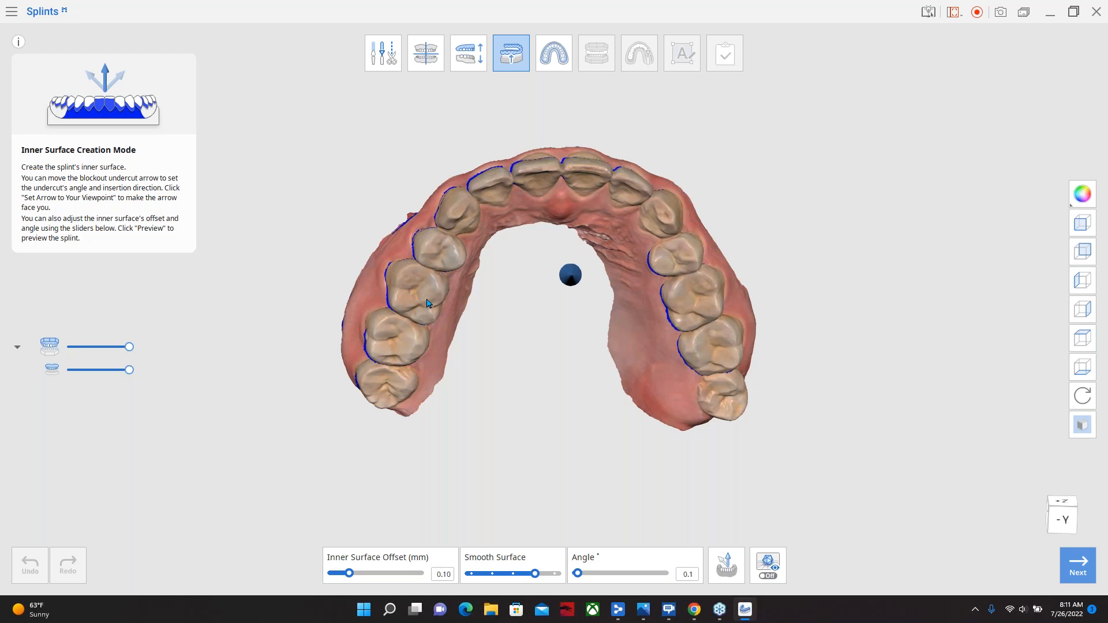
{"action": "right_click_drag", "start_coordinate": [441, 286], "coordinate": [440, 262]}
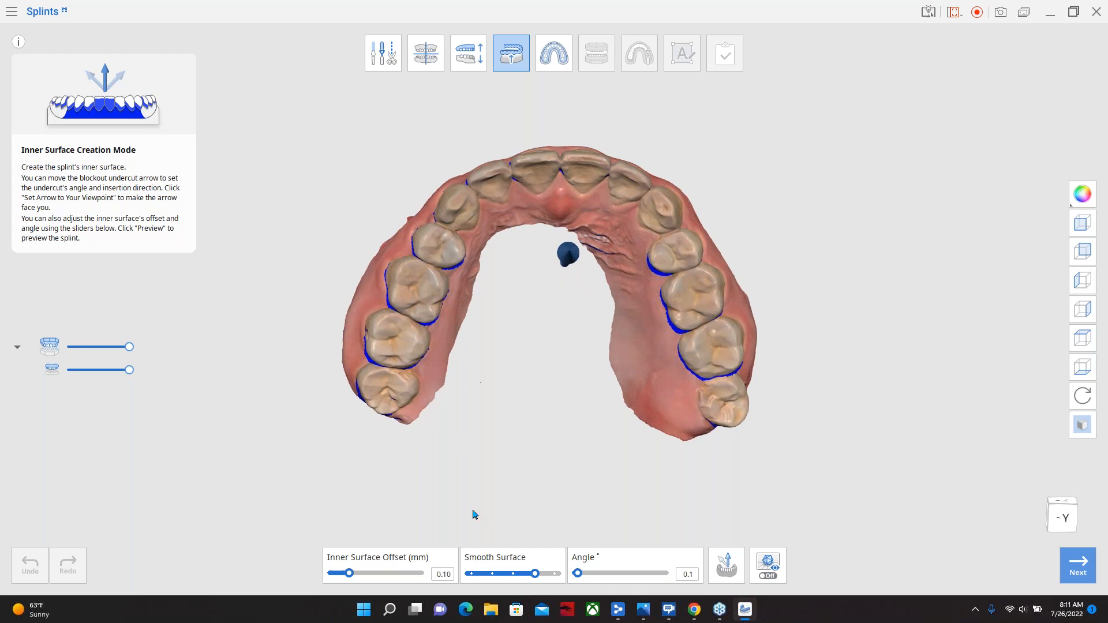
Step: Set the Inner Surface Offset to 0.10 mm and Smooth Surface to its fourth level
{"action": "double_click", "coordinate": [454, 574]}
{"action": "type", "text": "0."}
{"action": "left_click", "coordinate": [534, 572]}
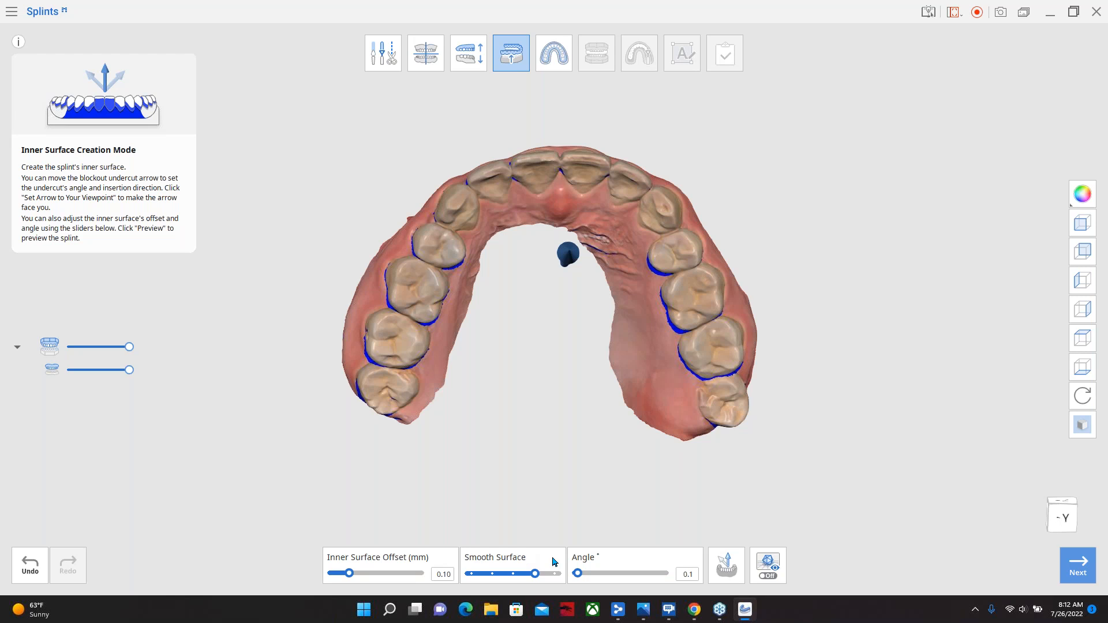
Step: Align the blockout undercut arrow with an occlusal viewpoint of the maxilla and check the resulting undercut areas
{"action": "mouse_move", "coordinate": [551, 278]}
{"action": "right_mouse_down"}
{"action": "mouse_move", "coordinate": [542, 276]}
{"action": "mouse_move", "coordinate": [542, 291]}
{"action": "right_mouse_up"}
{"action": "right_click_drag", "start_coordinate": [641, 289], "coordinate": [671, 310]}
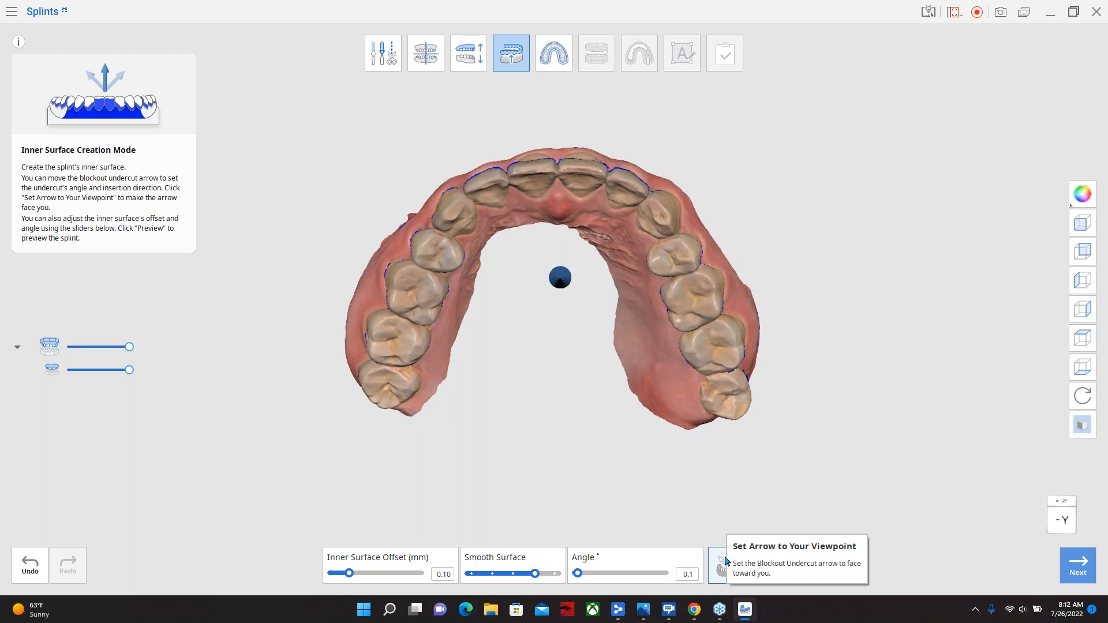
{"action": "left_click", "coordinate": [726, 562]}
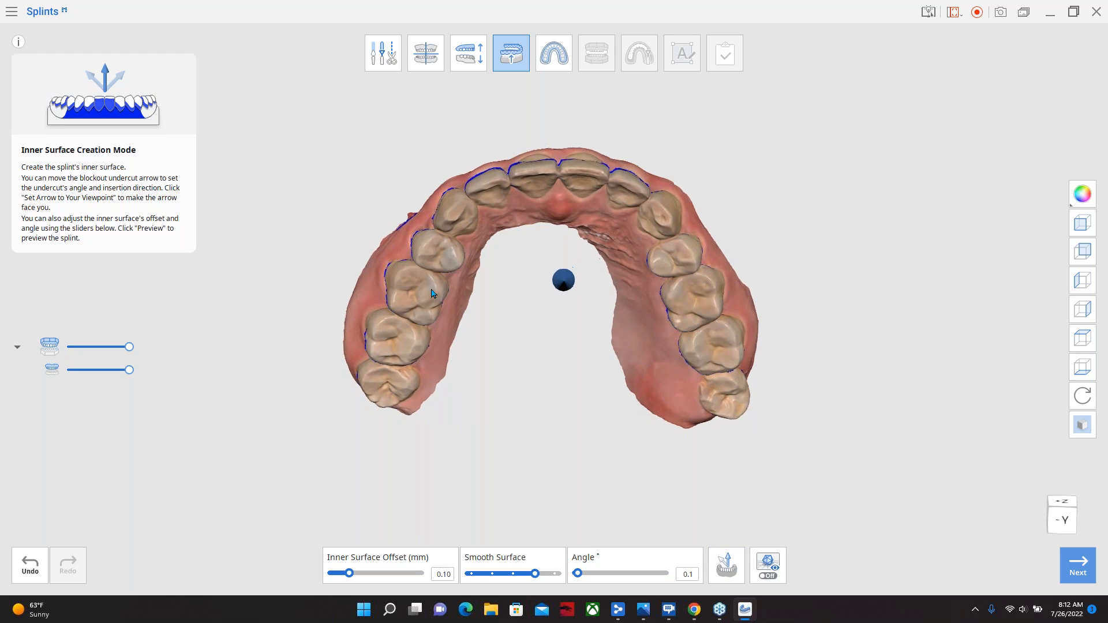
{"action": "mouse_move", "coordinate": [472, 293]}
{"action": "right_mouse_down"}
{"action": "mouse_move", "coordinate": [470, 280]}
{"action": "mouse_move", "coordinate": [472, 293]}
{"action": "right_mouse_up"}
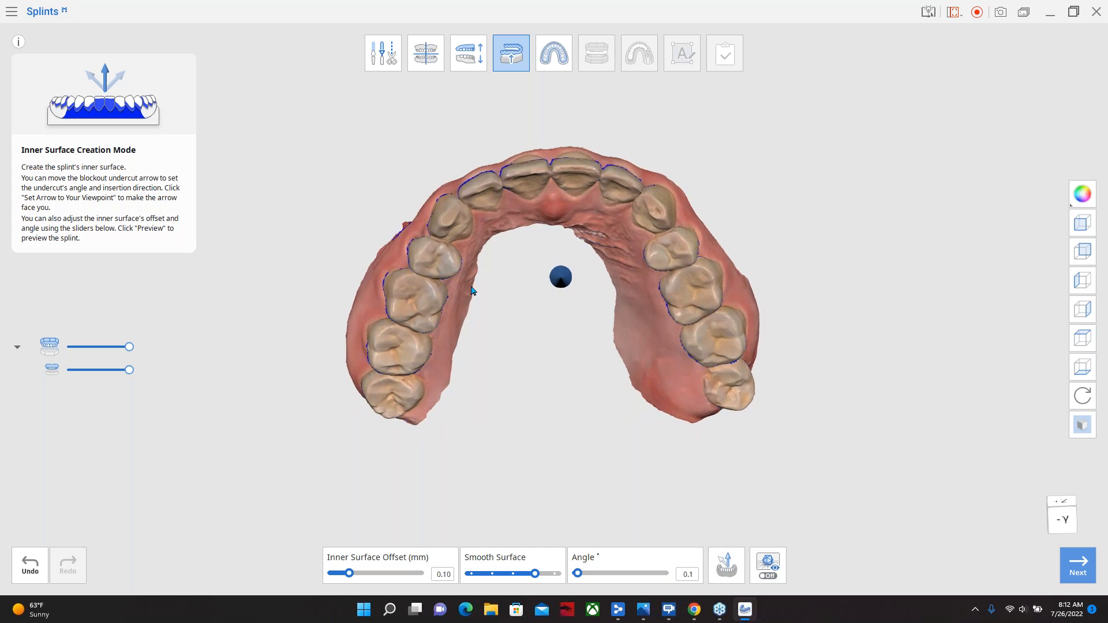
{"action": "right_click_drag", "start_coordinate": [693, 347], "coordinate": [443, 307]}
{"action": "right_click_drag", "start_coordinate": [769, 301], "coordinate": [639, 208]}
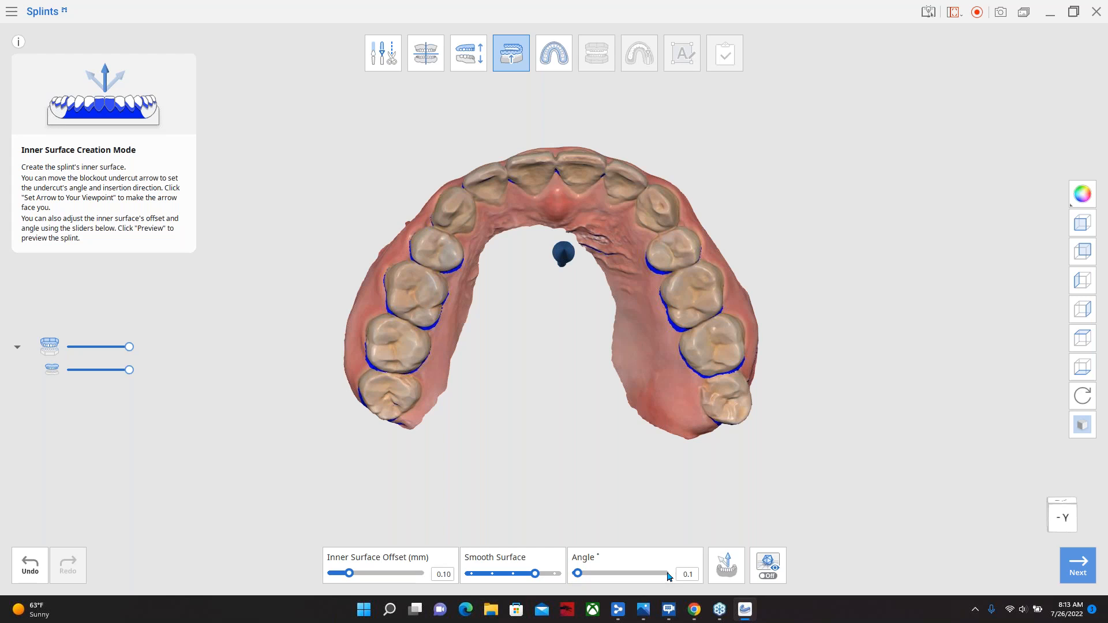
Step: Set the blockout Angle to 0.5 degrees and check the undercut areas around the maxillary teeth
{"action": "left_click_drag", "start_coordinate": [577, 574], "coordinate": [585, 576]}
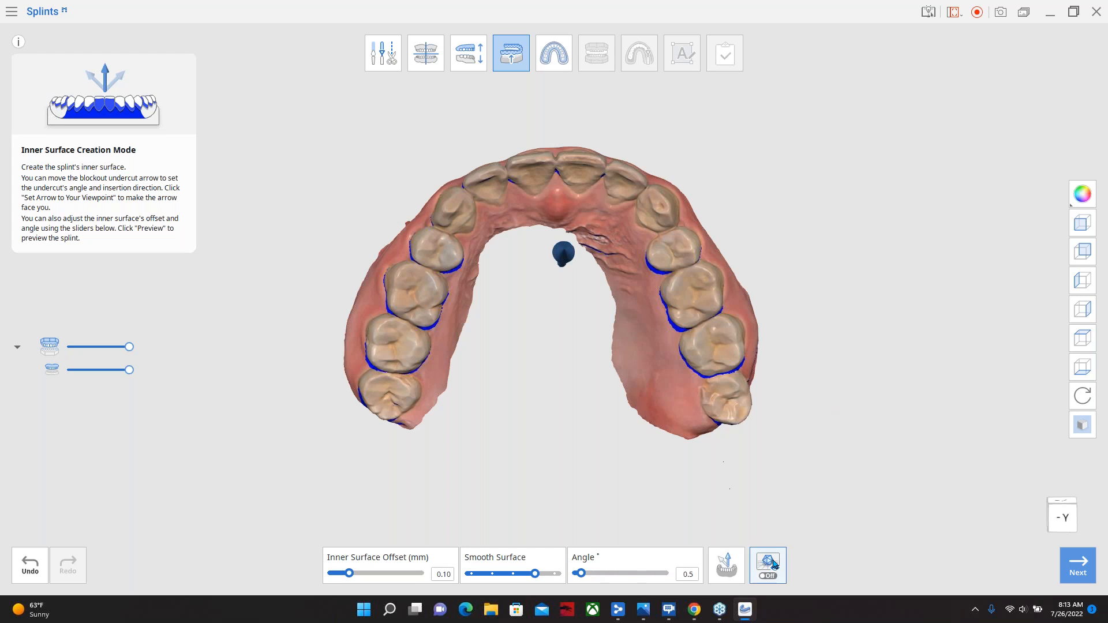
{"action": "right_click_drag", "start_coordinate": [346, 162], "coordinate": [321, 347]}
{"action": "mouse_move", "coordinate": [482, 225]}
{"action": "right_mouse_down"}
{"action": "mouse_move", "coordinate": [522, 250]}
{"action": "mouse_move", "coordinate": [522, 141]}
{"action": "mouse_move", "coordinate": [660, 317]}
{"action": "mouse_move", "coordinate": [573, 383]}
{"action": "mouse_move", "coordinate": [587, 368]}
{"action": "mouse_move", "coordinate": [583, 387]}
{"action": "right_mouse_up"}
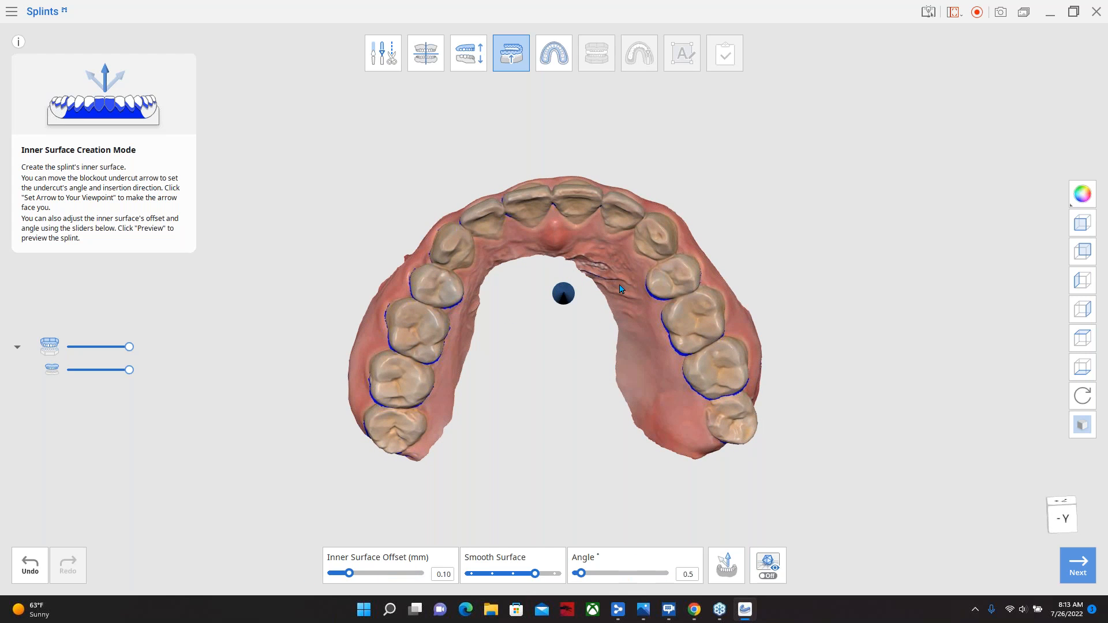
Step: Enter Outline Designation Mode and examine the proposed splint outline around the teeth on the lingual side
{"action": "left_click", "coordinate": [554, 69]}
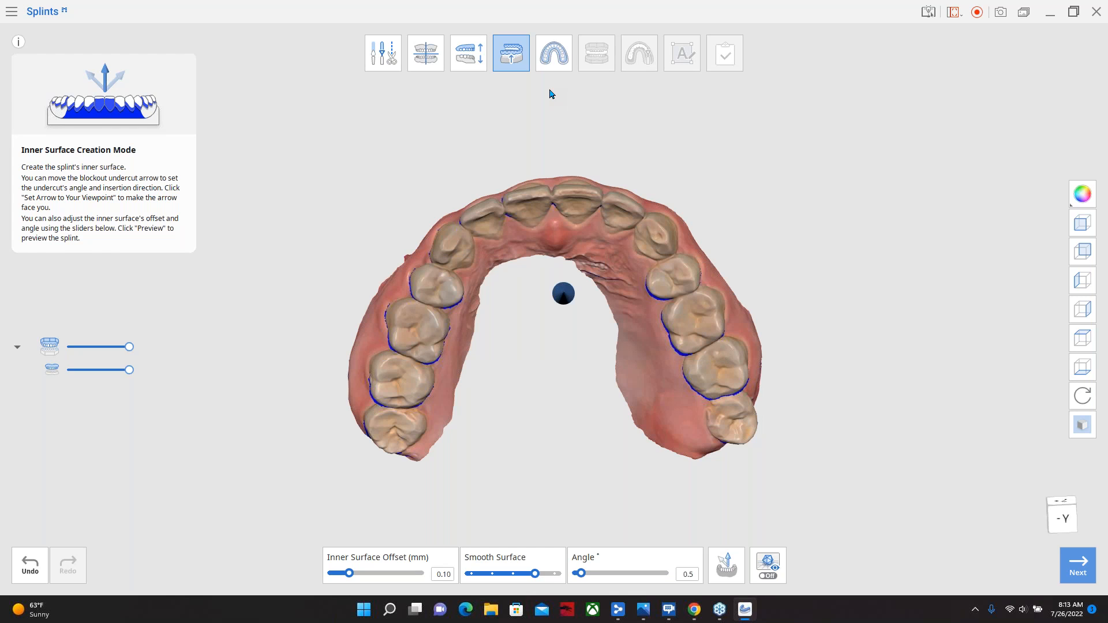
{"action": "left_click", "coordinate": [554, 52]}
{"action": "right_click_drag", "start_coordinate": [507, 319], "coordinate": [439, 297]}
{"action": "right_click_drag", "start_coordinate": [570, 325], "coordinate": [633, 317]}
{"action": "right_click_drag", "start_coordinate": [500, 340], "coordinate": [424, 390]}
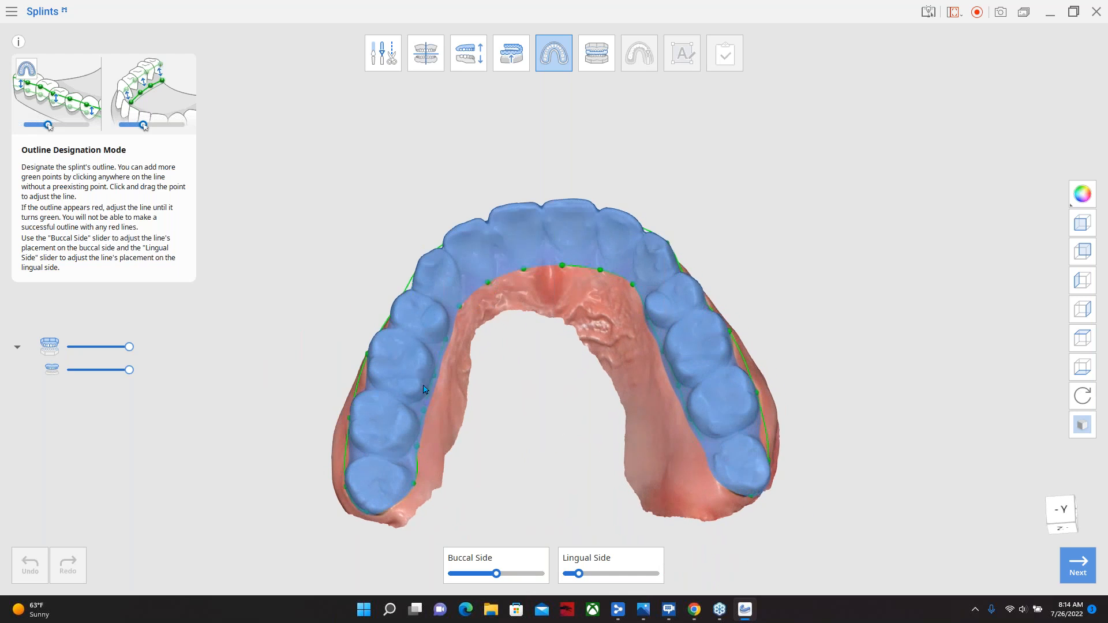
{"action": "right_click_drag", "start_coordinate": [697, 343], "coordinate": [715, 360]}
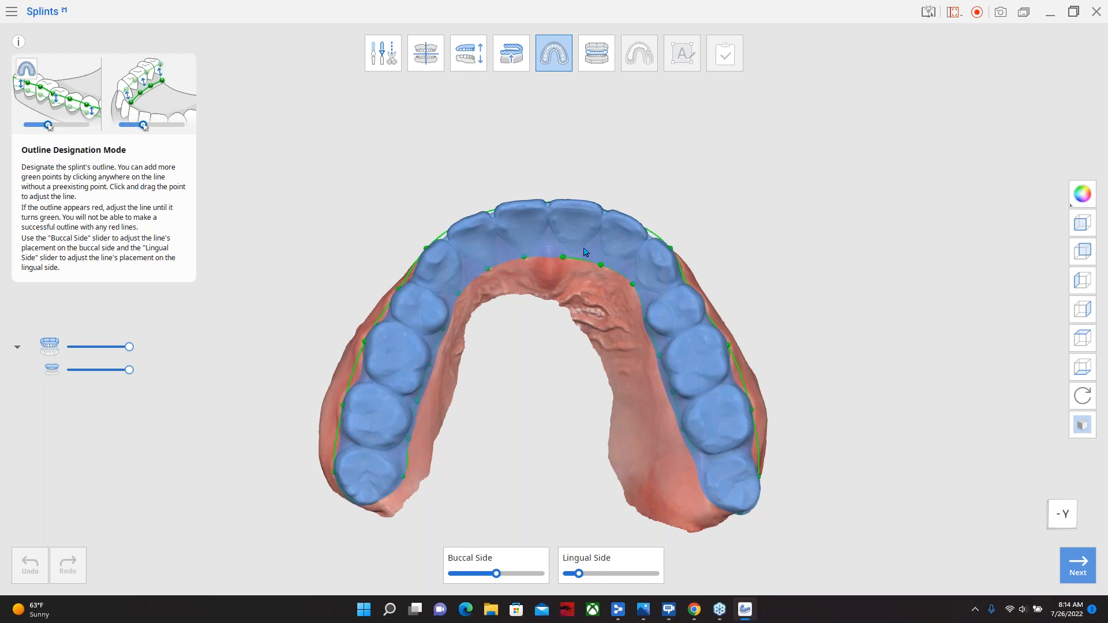
{"action": "right_click_drag", "start_coordinate": [539, 332], "coordinate": [598, 388]}
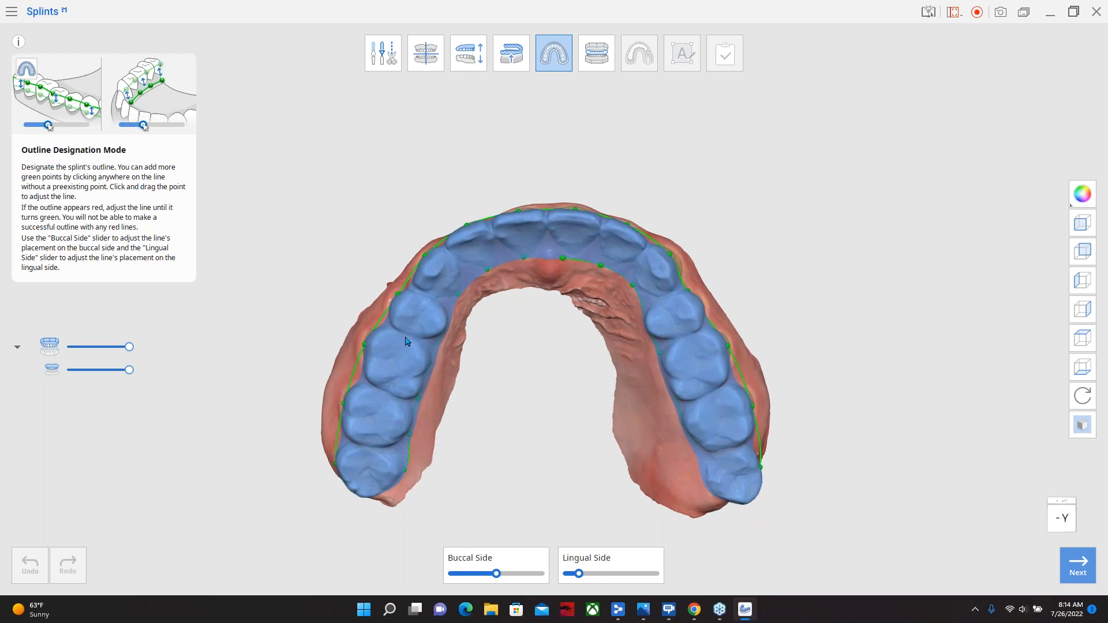
{"action": "right_click_drag", "start_coordinate": [695, 395], "coordinate": [507, 203]}
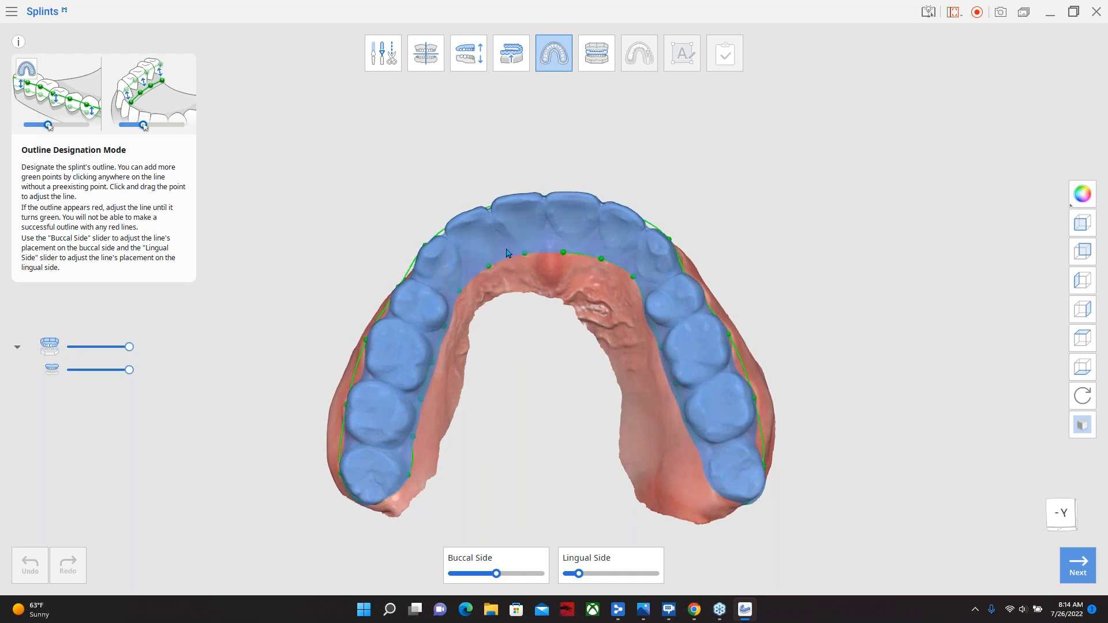
{"action": "right_click_drag", "start_coordinate": [477, 351], "coordinate": [452, 297]}
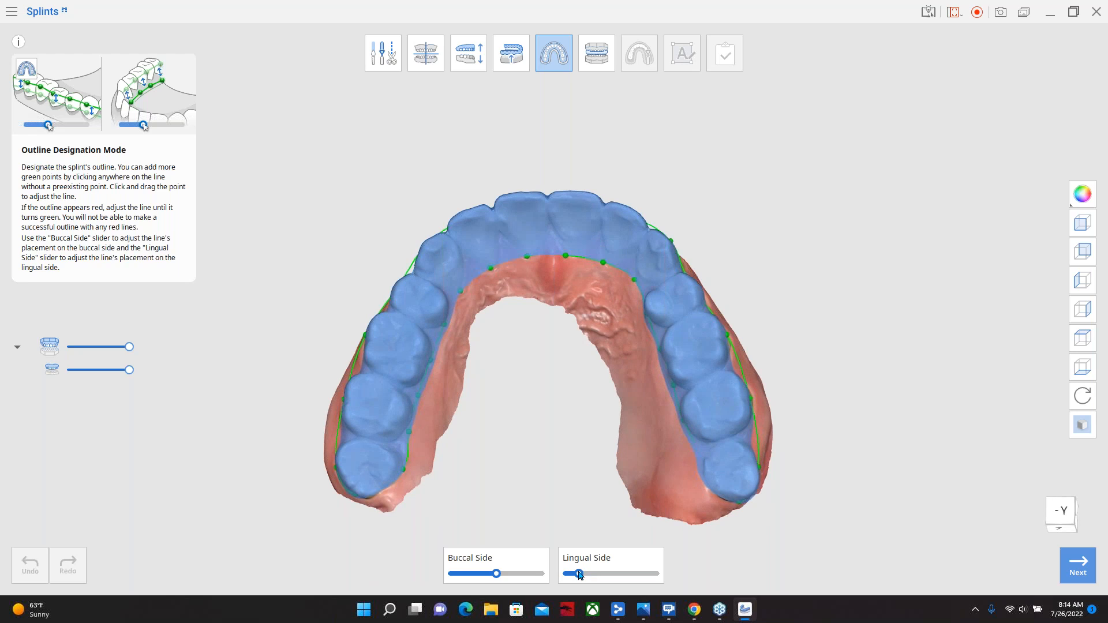
Step: Fine-tune the Lingual Side placement of the outline to slightly below its initial level
{"action": "left_click_drag", "start_coordinate": [580, 574], "coordinate": [593, 574]}
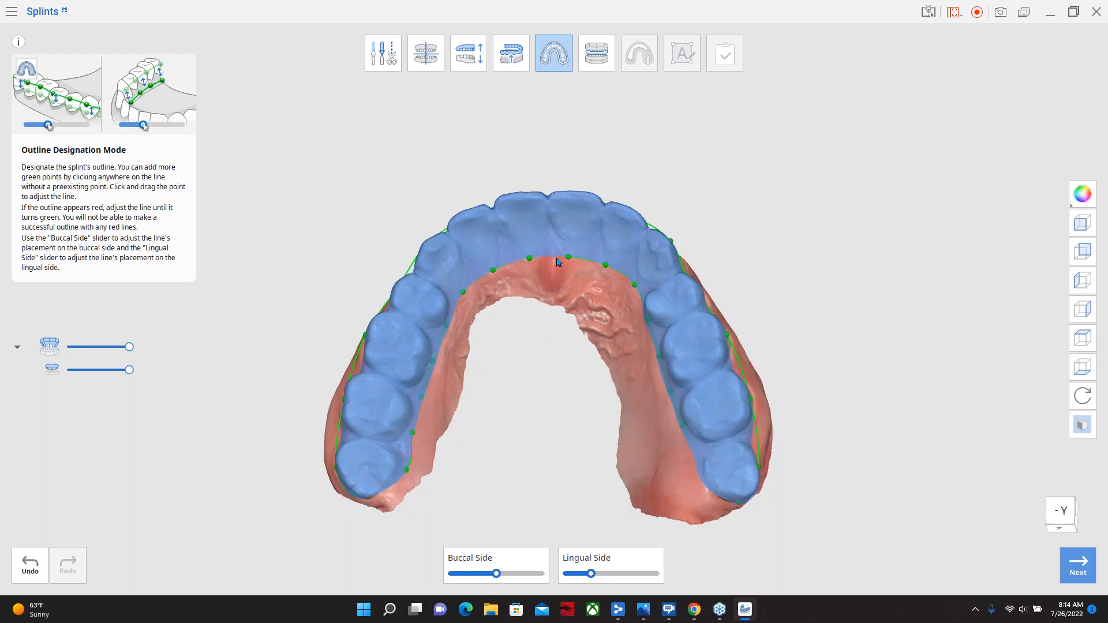
{"action": "left_click_drag", "start_coordinate": [593, 574], "coordinate": [582, 575]}
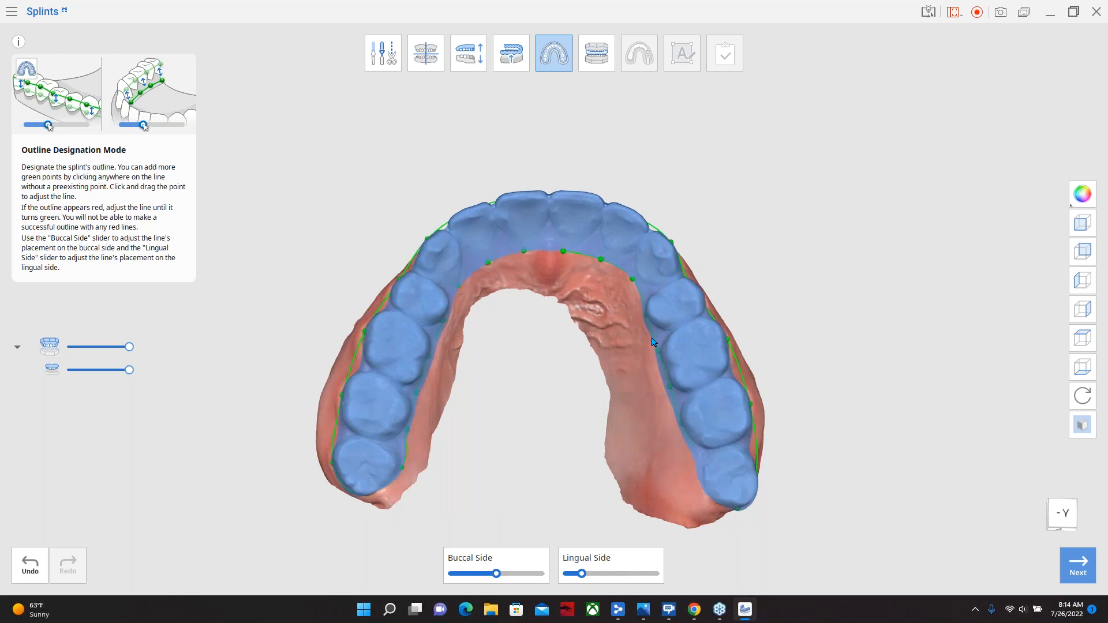
{"action": "left_click_drag", "start_coordinate": [583, 574], "coordinate": [576, 574]}
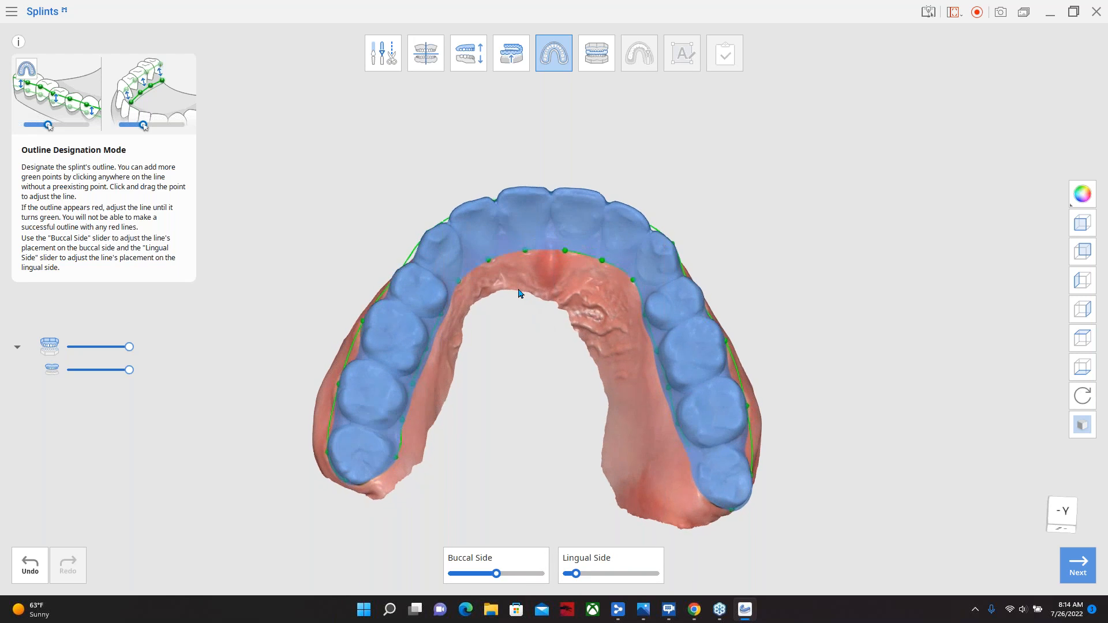
Step: Adjust the lingual outline beside the rear molars by repositioning an individual outline point
{"action": "right_click_drag", "start_coordinate": [682, 337], "coordinate": [462, 271]}
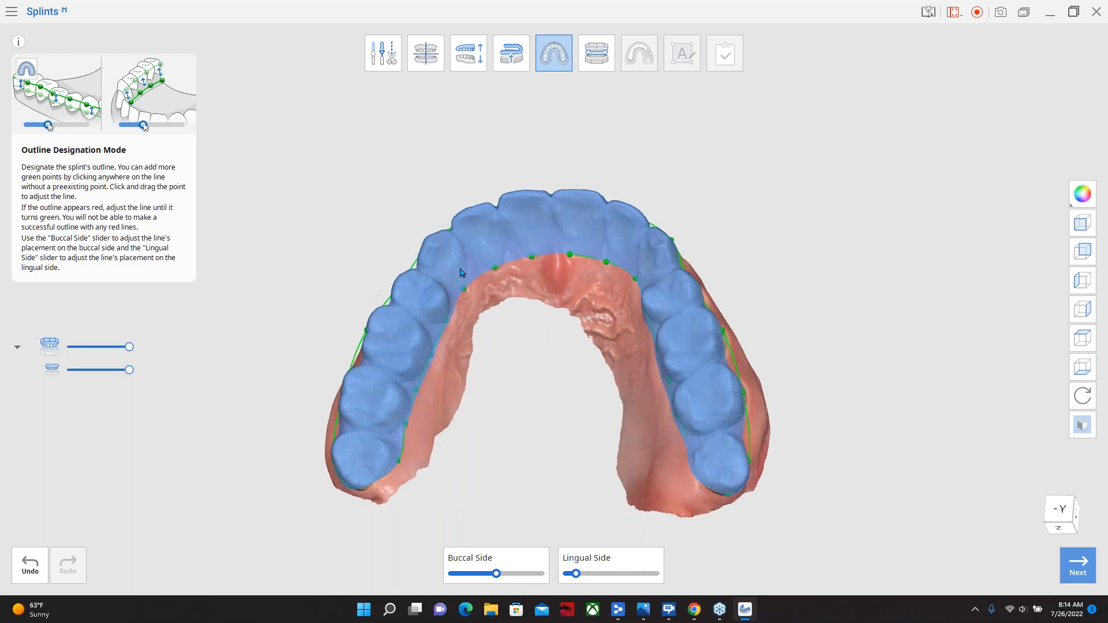
{"action": "right_click_drag", "start_coordinate": [504, 329], "coordinate": [503, 305]}
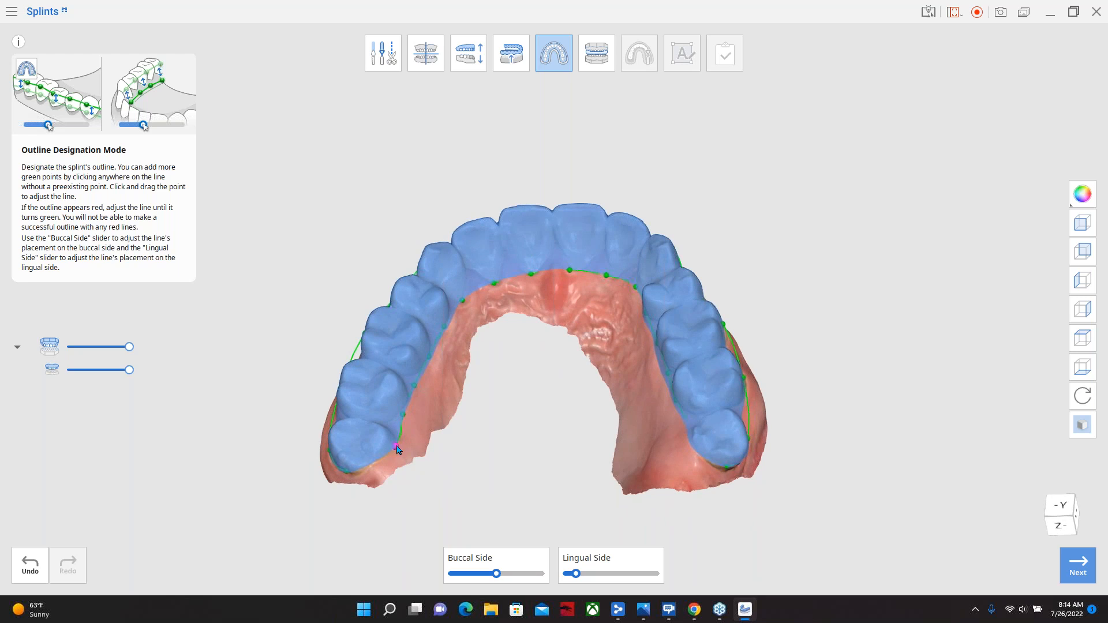
{"action": "left_click_drag", "start_coordinate": [403, 418], "coordinate": [397, 412]}
{"action": "right_click_drag", "start_coordinate": [563, 328], "coordinate": [661, 376]}
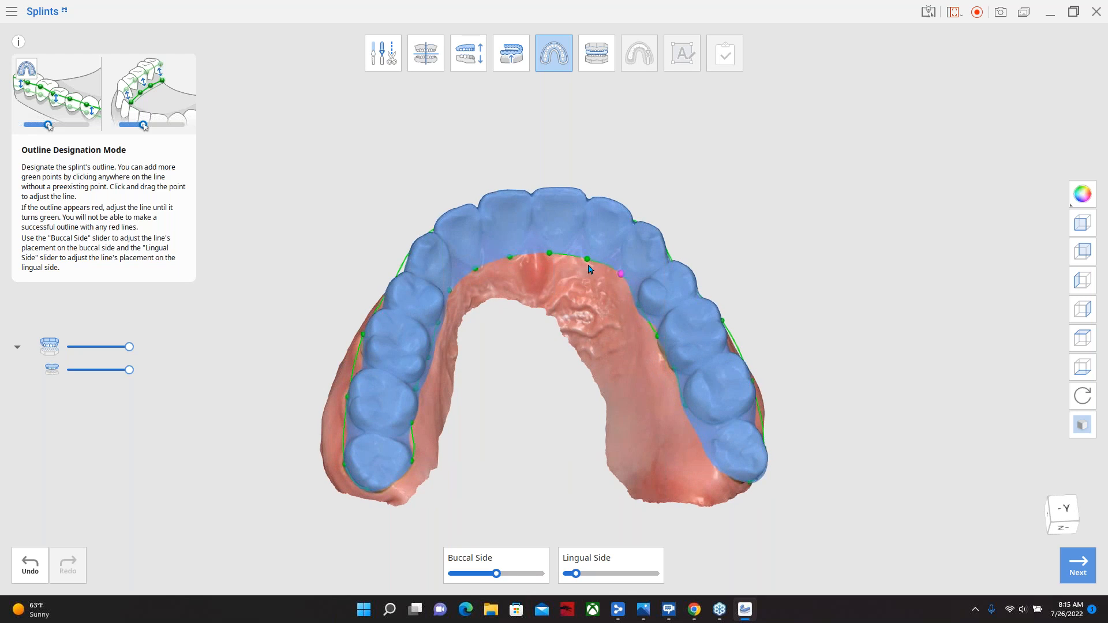
Step: Check the outline along the buccal side and generate the splint's outer surface in Outer Surface Creation Mode
{"action": "right_click_drag", "start_coordinate": [626, 345], "coordinate": [487, 213]}
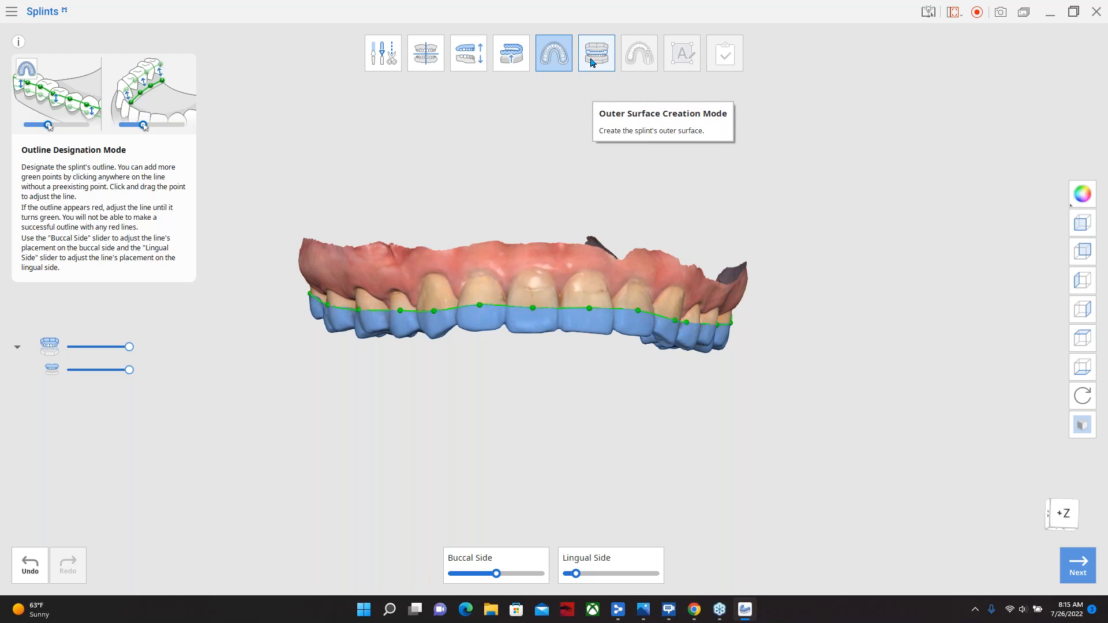
{"action": "right_click_drag", "start_coordinate": [390, 322], "coordinate": [346, 311]}
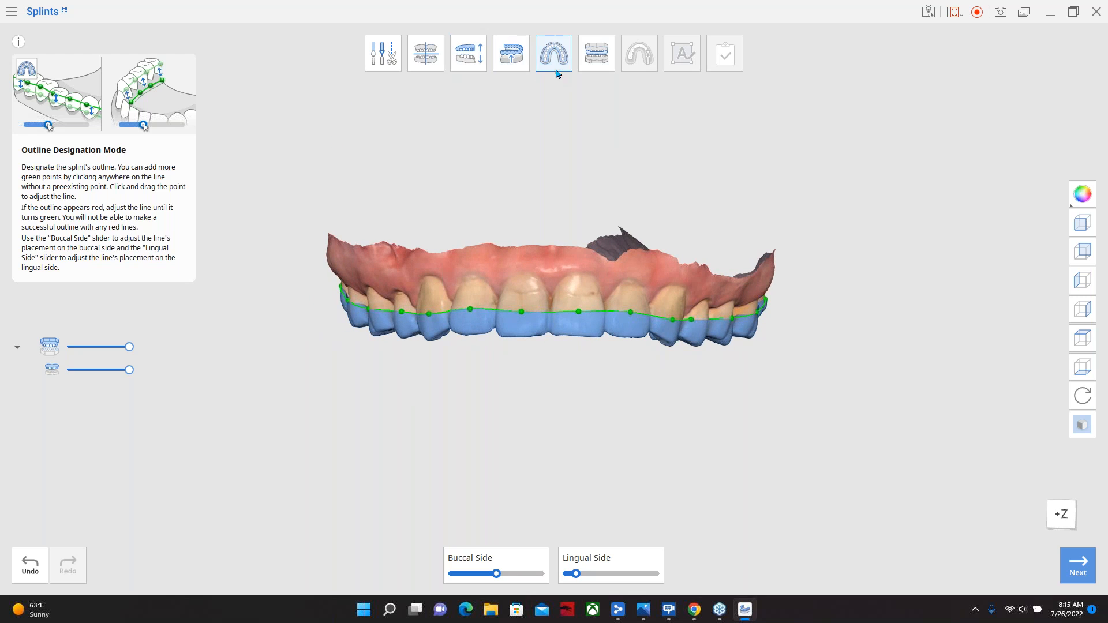
{"action": "mouse_move", "coordinate": [625, 310]}
{"action": "right_mouse_down"}
{"action": "mouse_move", "coordinate": [584, 304]}
{"action": "mouse_move", "coordinate": [594, 321]}
{"action": "mouse_move", "coordinate": [636, 328]}
{"action": "right_mouse_up"}
{"action": "right_click_drag", "start_coordinate": [533, 362], "coordinate": [587, 251]}
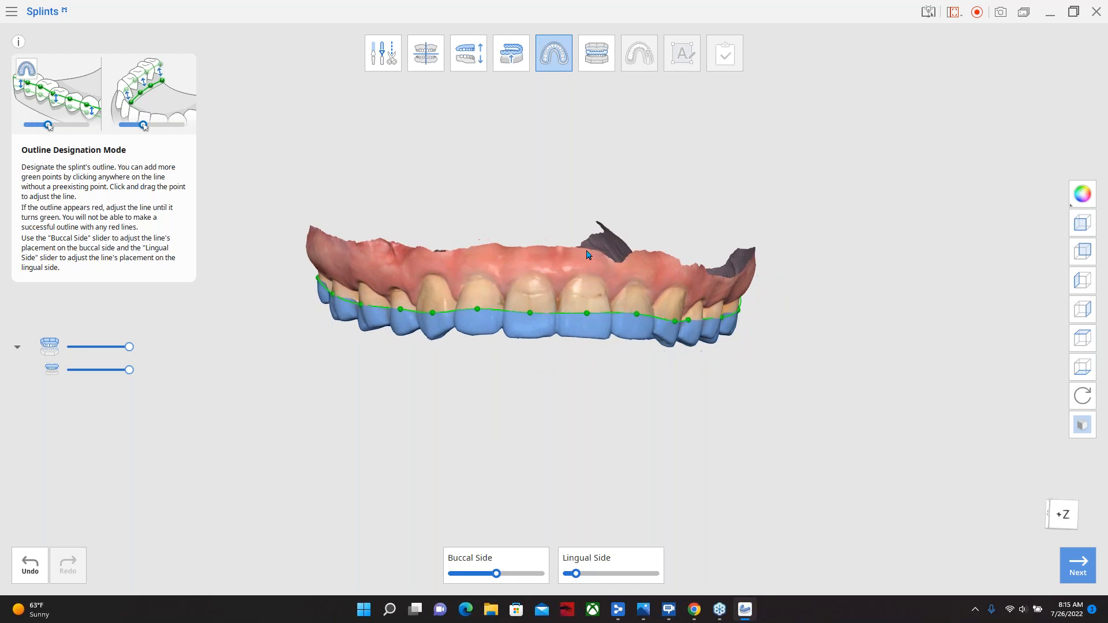
{"action": "left_click", "coordinate": [594, 55]}
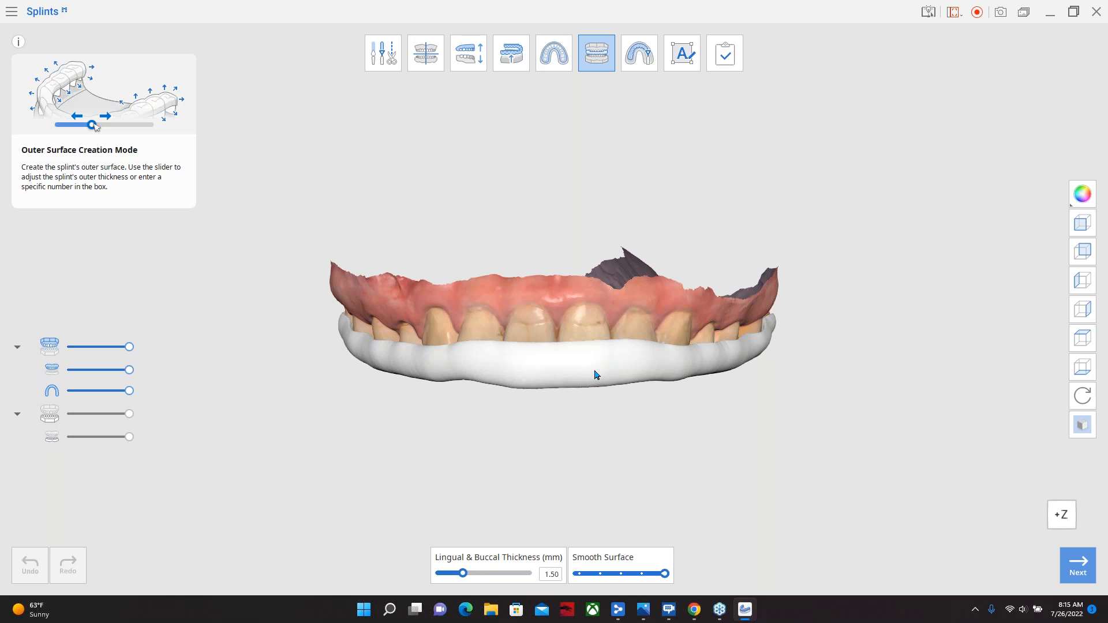
{"action": "right_click_drag", "start_coordinate": [570, 363], "coordinate": [569, 271]}
{"action": "right_click_drag", "start_coordinate": [577, 332], "coordinate": [561, 221]}
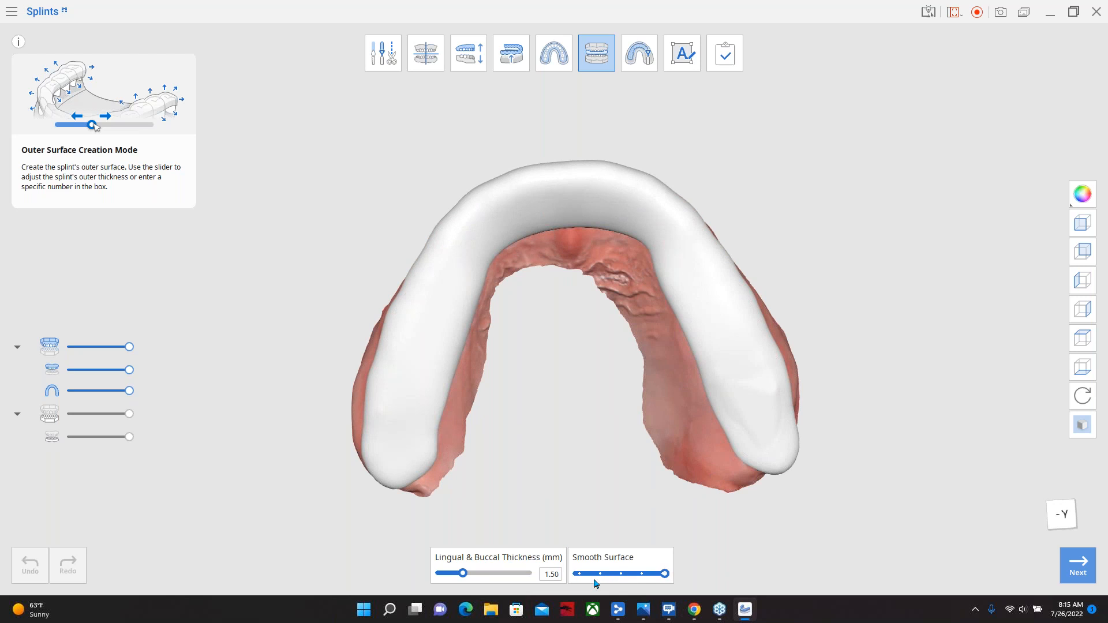
Step: Review the Lingual & Buccal Thickness and Smooth Surface settings against the splint's occlusal surface
{"action": "right_click_drag", "start_coordinate": [803, 348], "coordinate": [564, 204]}
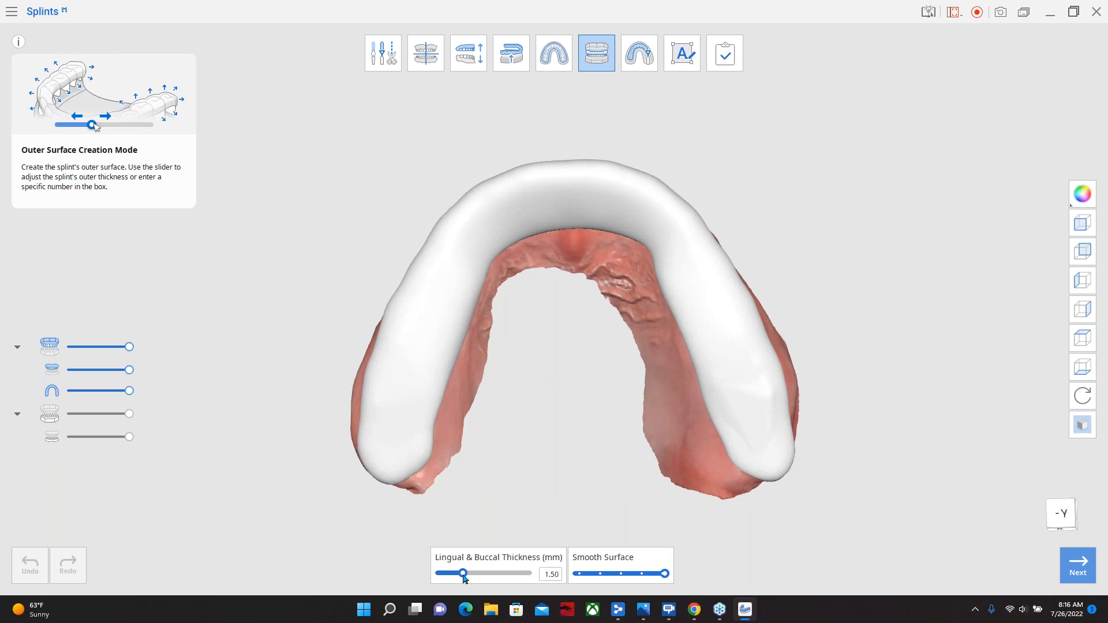
{"action": "left_click", "coordinate": [553, 574]}
{"action": "right_click_drag", "start_coordinate": [681, 386], "coordinate": [623, 437]}
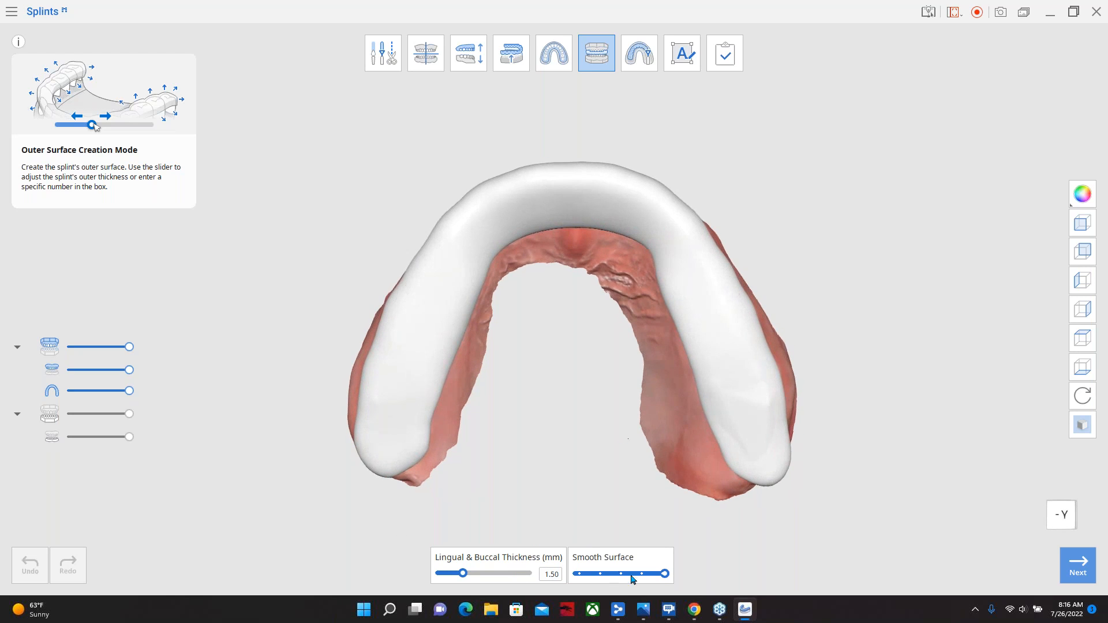
{"action": "right_click_drag", "start_coordinate": [487, 228], "coordinate": [646, 298]}
{"action": "right_click_drag", "start_coordinate": [520, 325], "coordinate": [661, 352]}
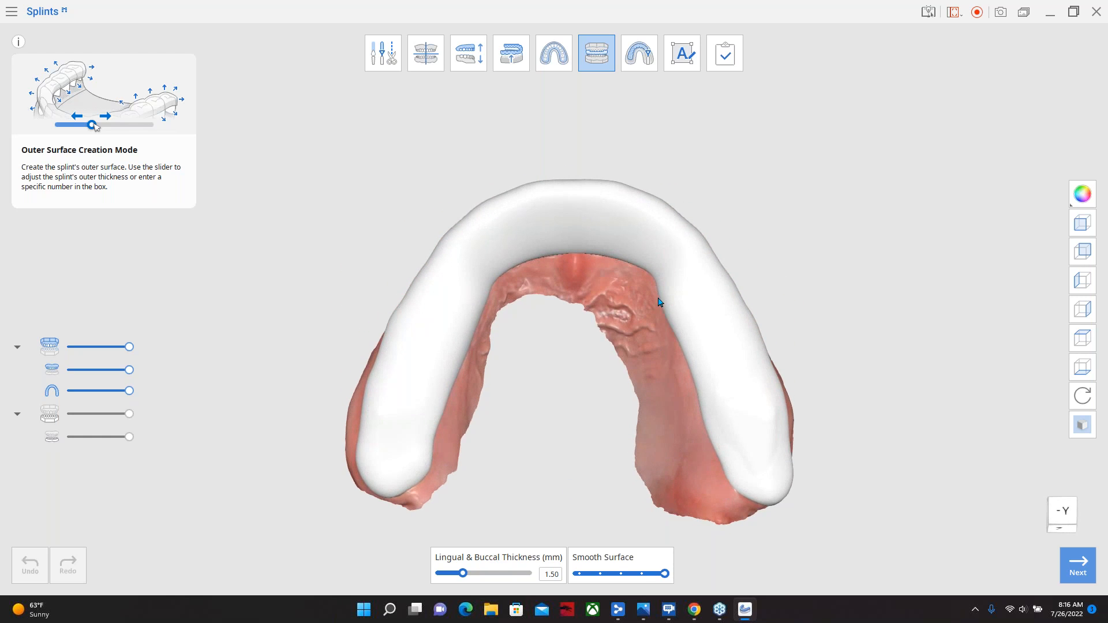
{"action": "right_click_drag", "start_coordinate": [480, 317], "coordinate": [482, 355]}
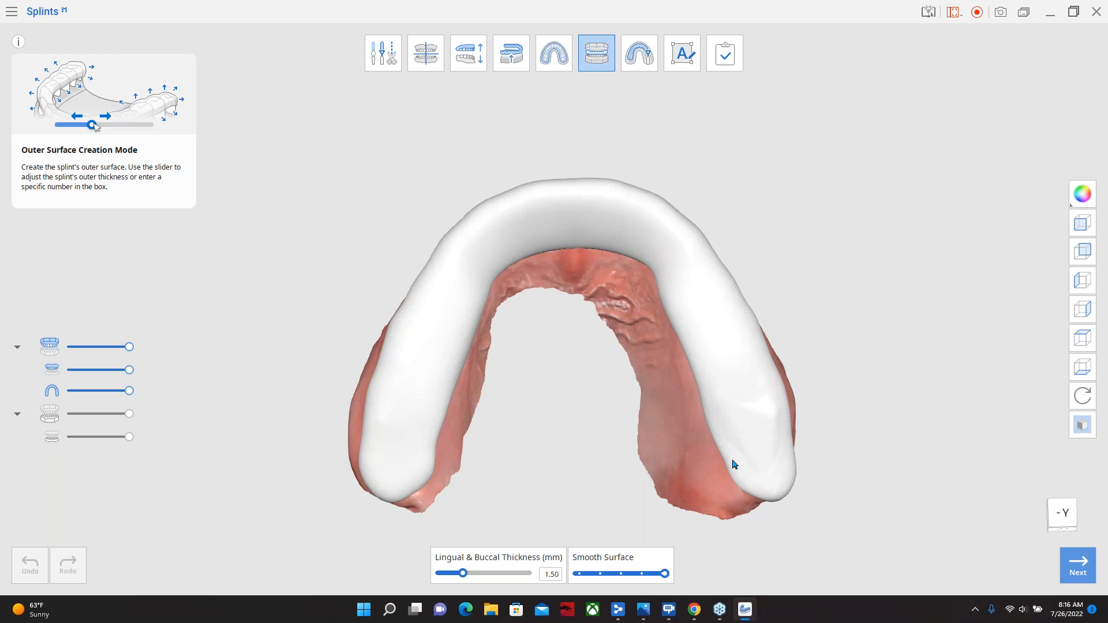
Step: Enter Design Mode and switch the color map to the range that includes negative values down to -2.000
{"action": "left_click", "coordinate": [647, 60]}
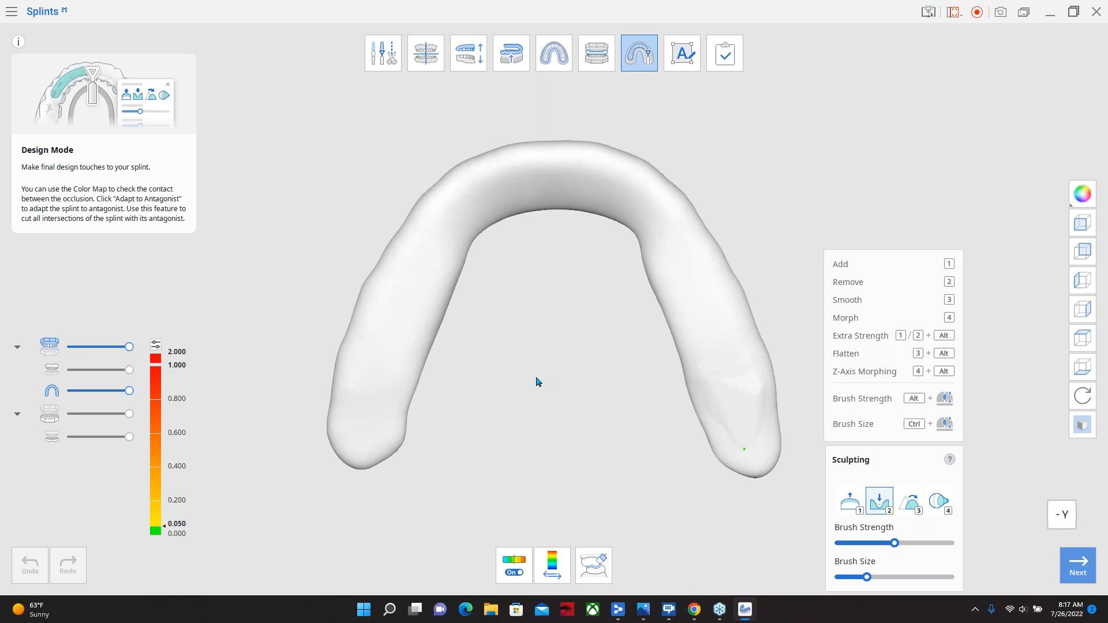
{"action": "left_click", "coordinate": [548, 560]}
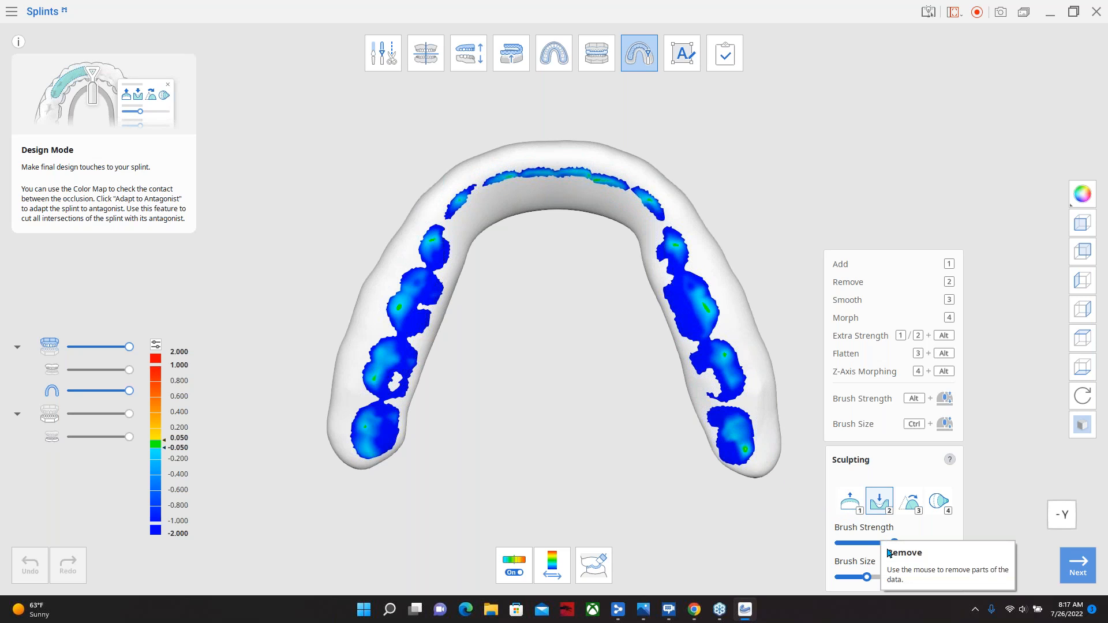
Step: Lower the Remove brush strength and sculpt away material at the molar contact spots on one side of the splint
{"action": "mouse_move", "coordinate": [894, 545]}
{"action": "left_mouse_down"}
{"action": "mouse_move", "coordinate": [876, 545]}
{"action": "mouse_move", "coordinate": [867, 577]}
{"action": "left_mouse_up"}
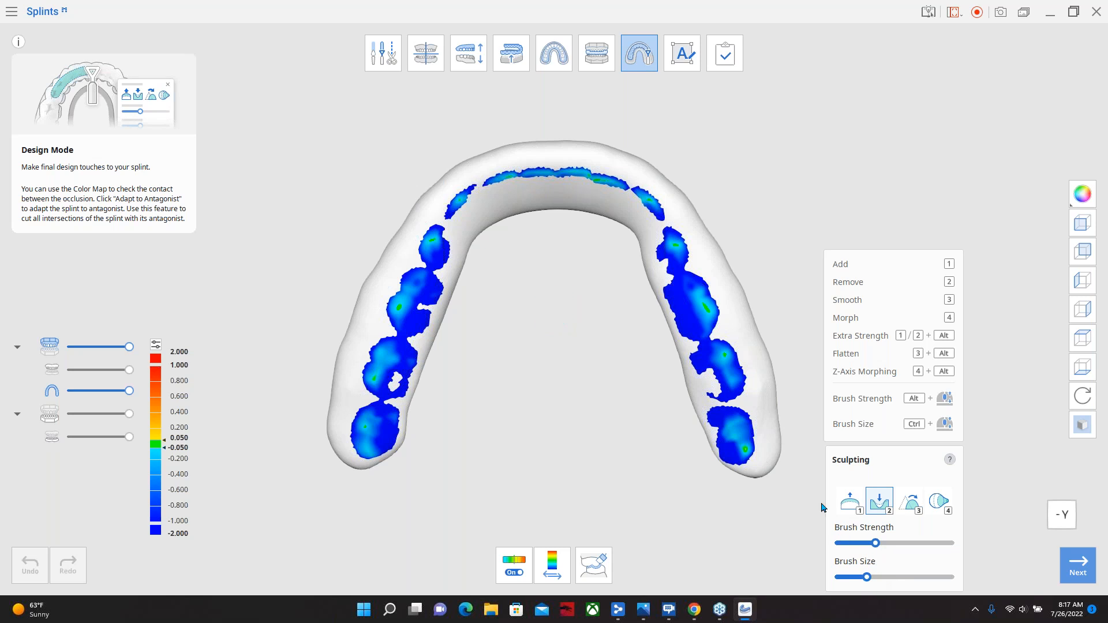
{"action": "left_click_drag", "start_coordinate": [697, 294], "coordinate": [727, 406]}
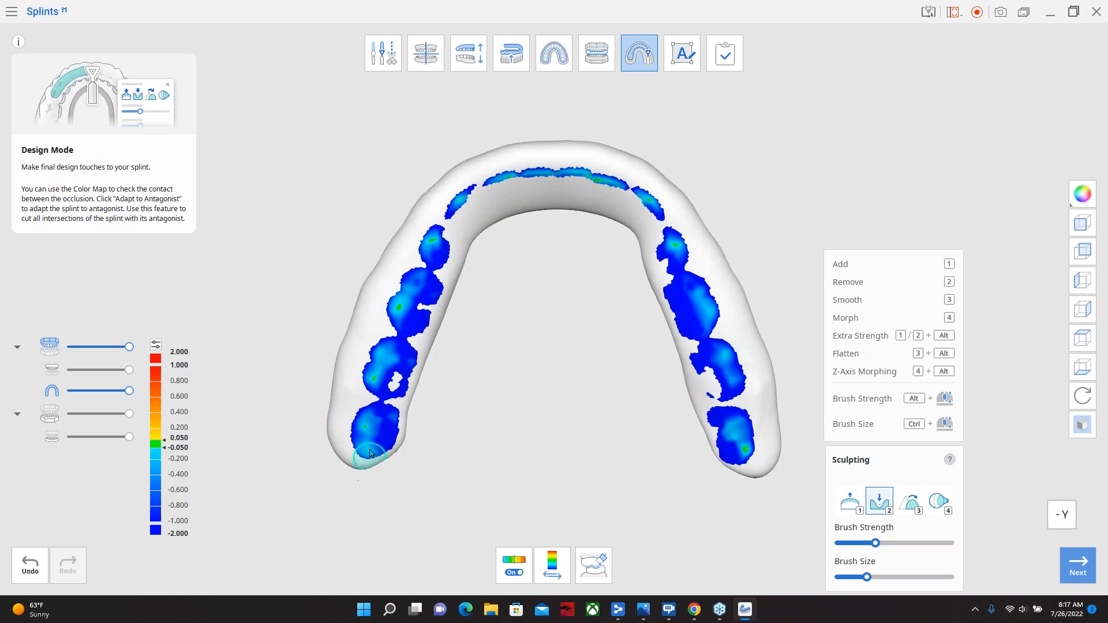
{"action": "left_click", "coordinate": [713, 414]}
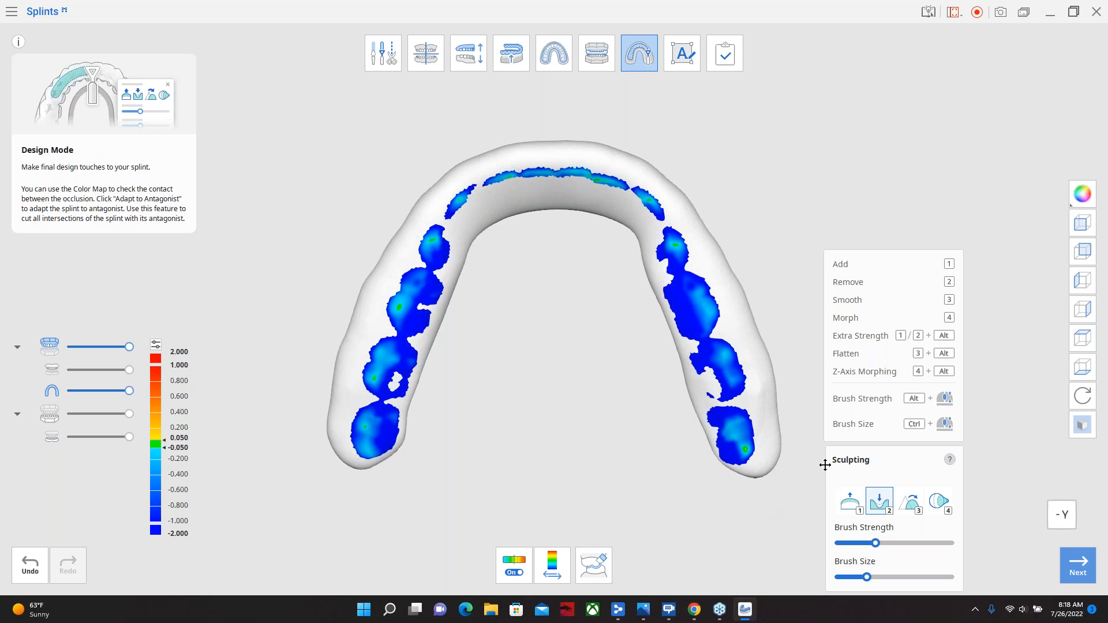
Step: Return the color map to the positive-only range and adapt the splint to the antagonist with a 0.22 mm distance
{"action": "left_click", "coordinate": [553, 570]}
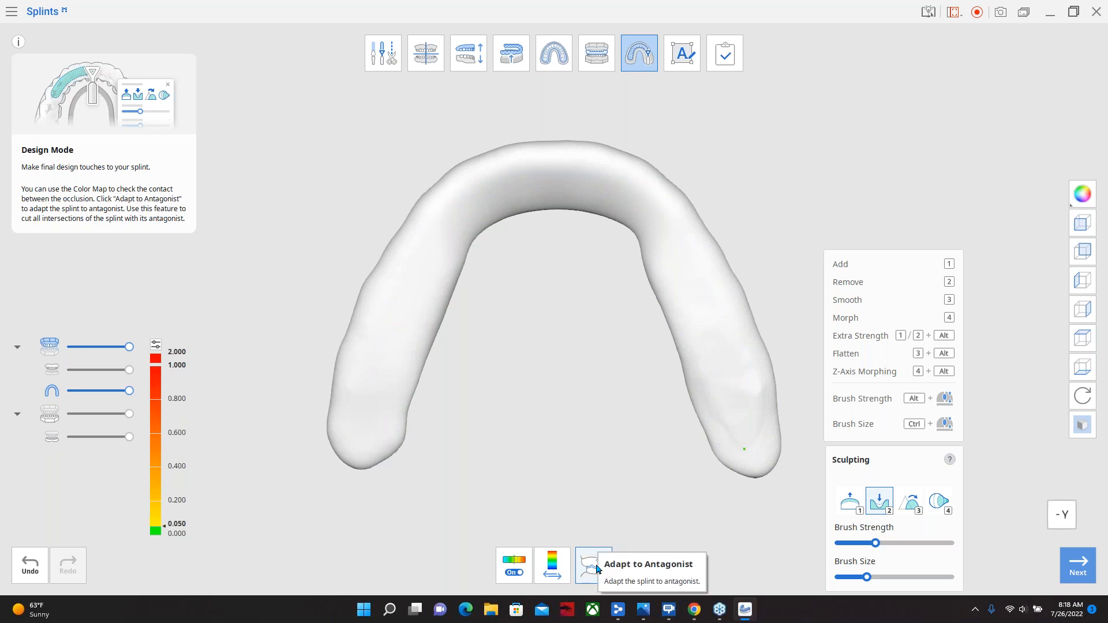
{"action": "left_click", "coordinate": [595, 567]}
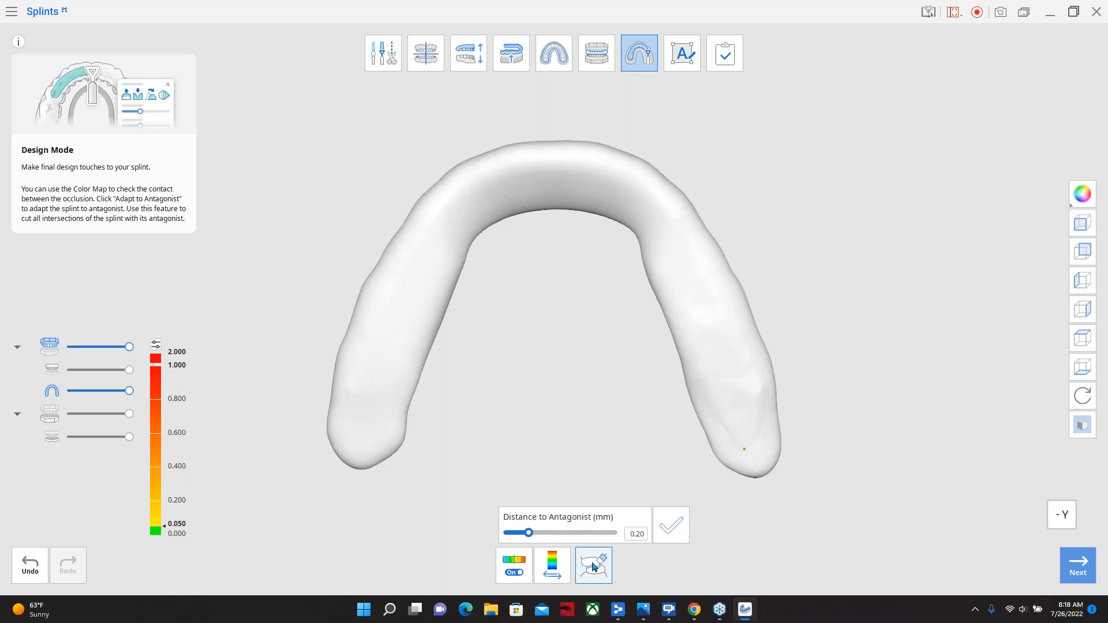
{"action": "mouse_move", "coordinate": [530, 533]}
{"action": "left_mouse_down"}
{"action": "mouse_move", "coordinate": [548, 533]}
{"action": "mouse_move", "coordinate": [533, 534]}
{"action": "left_mouse_up"}
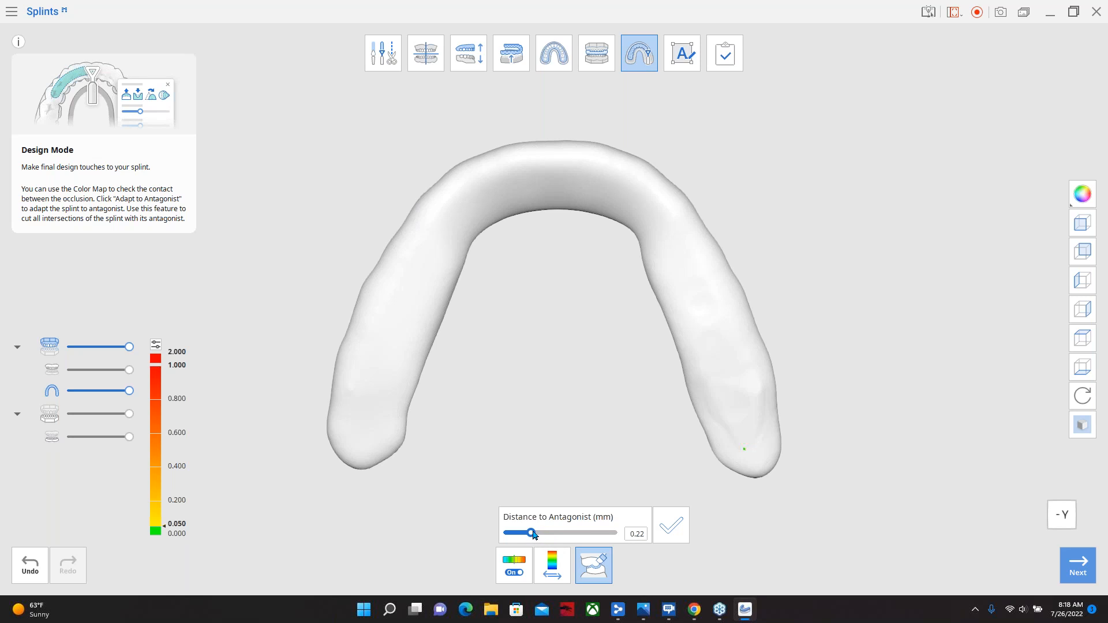
{"action": "left_click", "coordinate": [671, 526]}
Step: Enter Labeling Mode and replace the default label text with the patient's first name in possessive form followed by "Splint"
{"action": "left_click", "coordinate": [682, 61]}
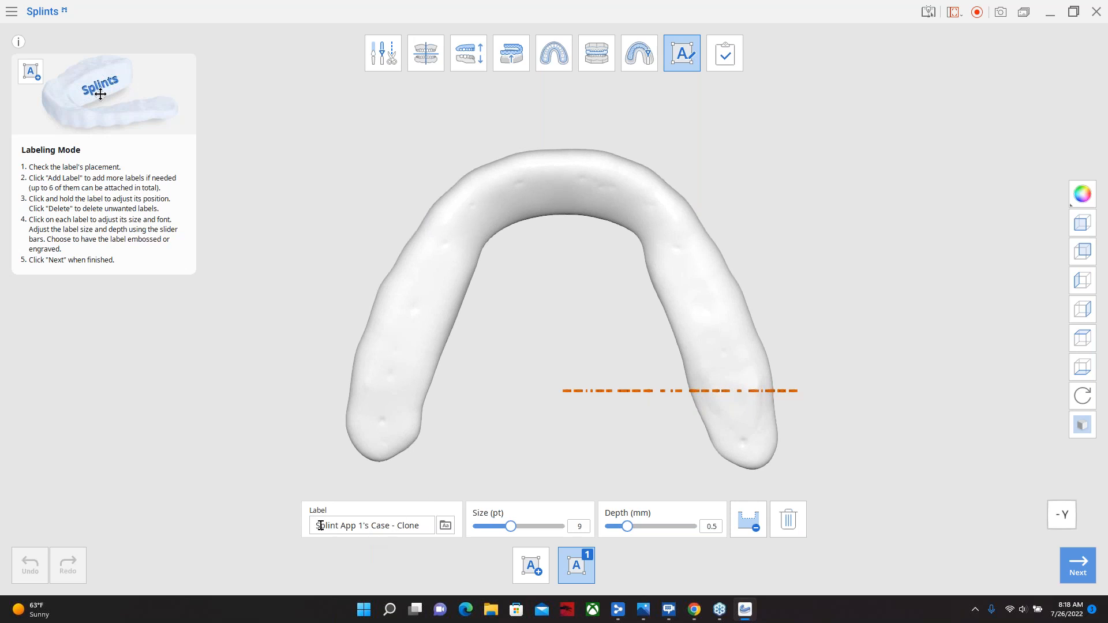
{"action": "double_click", "coordinate": [422, 523]}
{"action": "key", "text": "BackSpace"}
{"action": "key", "text": "BackSpace"}
{"action": "key", "text": "BackSpace"}
{"action": "key", "text": "BackSpace"}
{"action": "key", "text": "BackSpace"}
{"action": "key", "text": "BackSpace"}
{"action": "key", "text": "BackSpace"}
{"action": "key", "text": "BackSpace"}
{"action": "key", "text": "BackSpace"}
{"action": "key", "text": "BackSpace"}
{"action": "key", "text": "BackSpace"}
{"action": "key", "text": "BackSpace"}
{"action": "type", "text": "Emily's Splint"}
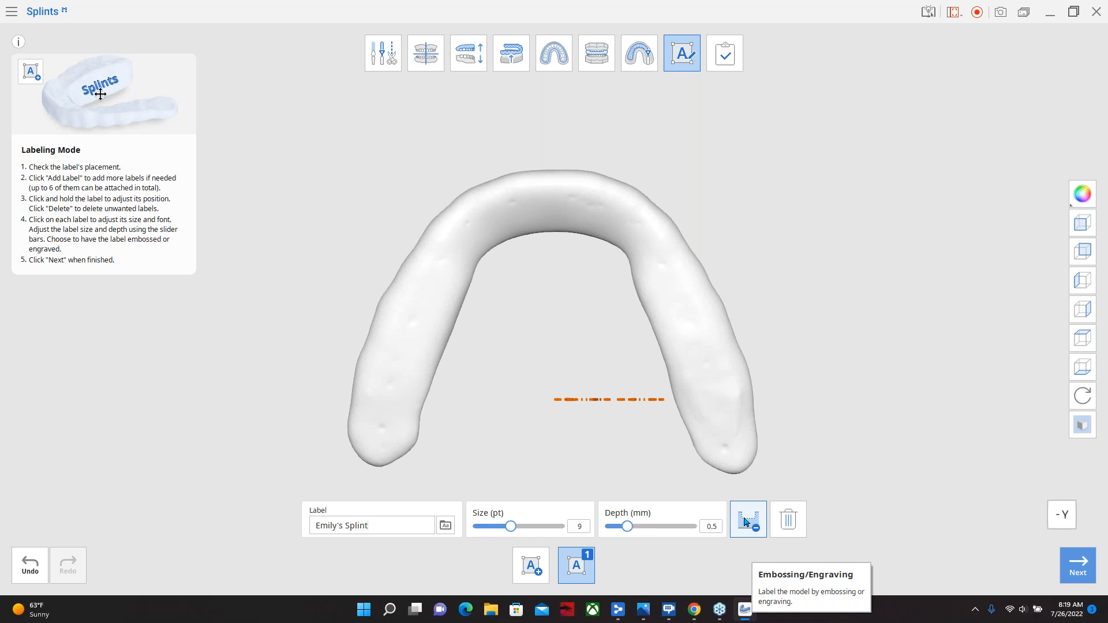
Step: Place the label centrally on the splint's anterior lingual surface
{"action": "left_click_drag", "start_coordinate": [621, 404], "coordinate": [555, 209]}
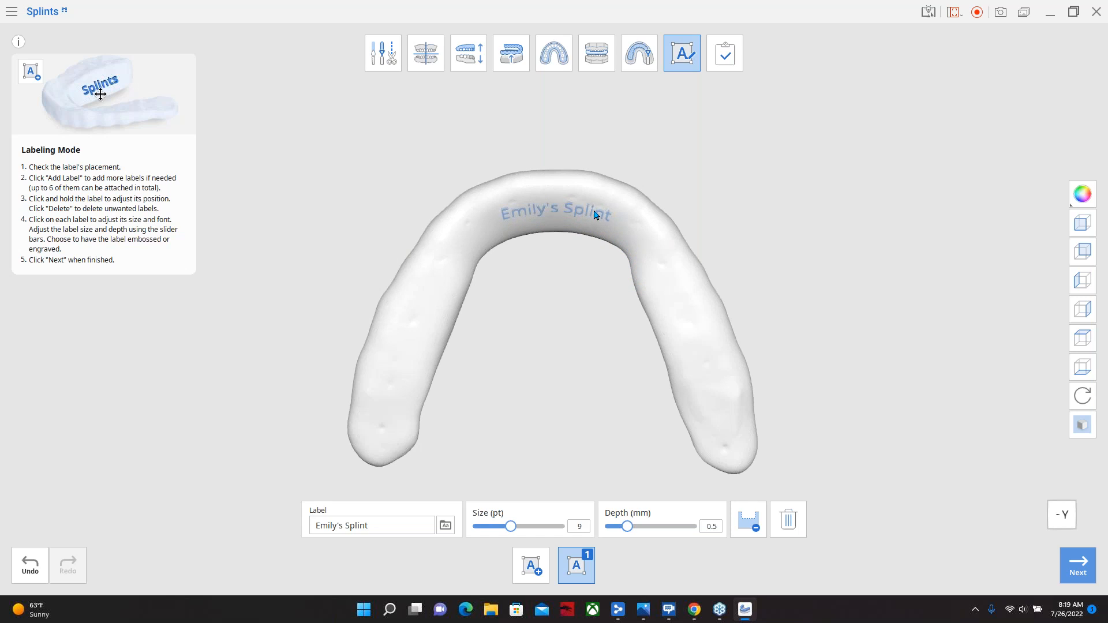
{"action": "mouse_move", "coordinate": [569, 208]}
{"action": "left_mouse_down"}
{"action": "mouse_move", "coordinate": [581, 204]}
{"action": "mouse_move", "coordinate": [570, 211]}
{"action": "left_mouse_up"}
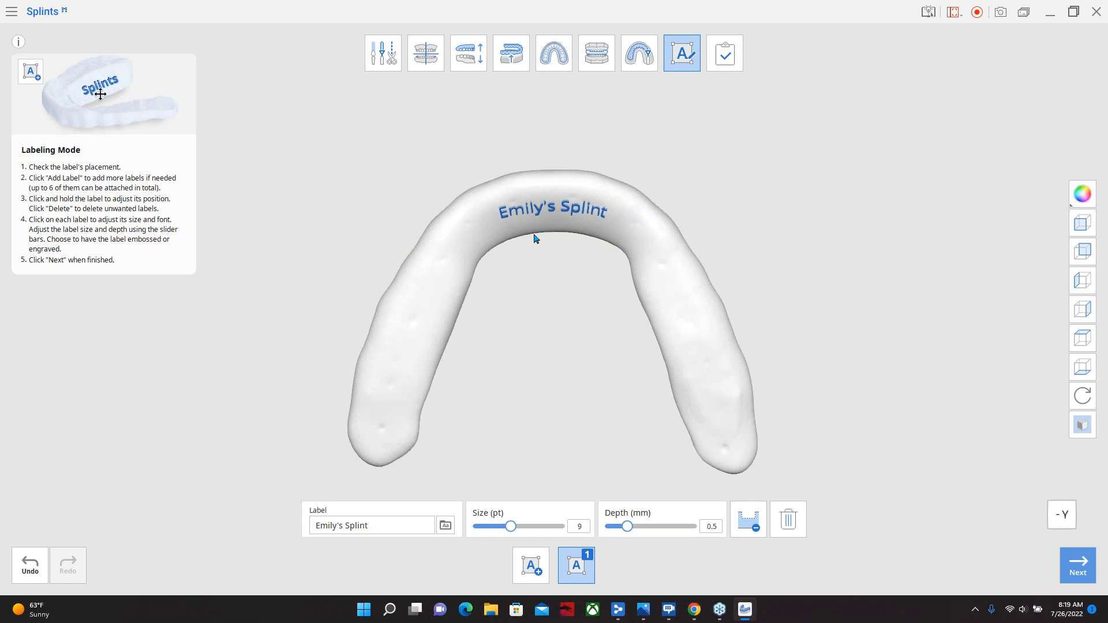
Step: Finish the labeled splint, save the project as "Splint App 1's Case - Clone" and return to Medit Link
{"action": "left_click", "coordinate": [725, 53]}
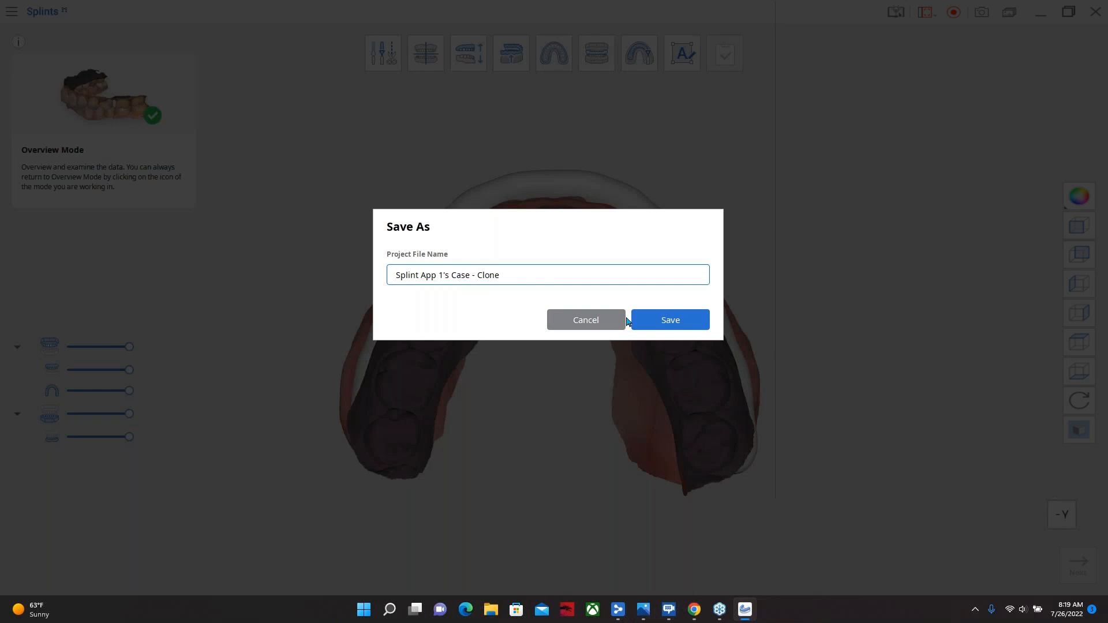
{"action": "left_click", "coordinate": [669, 317]}
{"action": "mouse_move", "coordinate": [620, 619]}
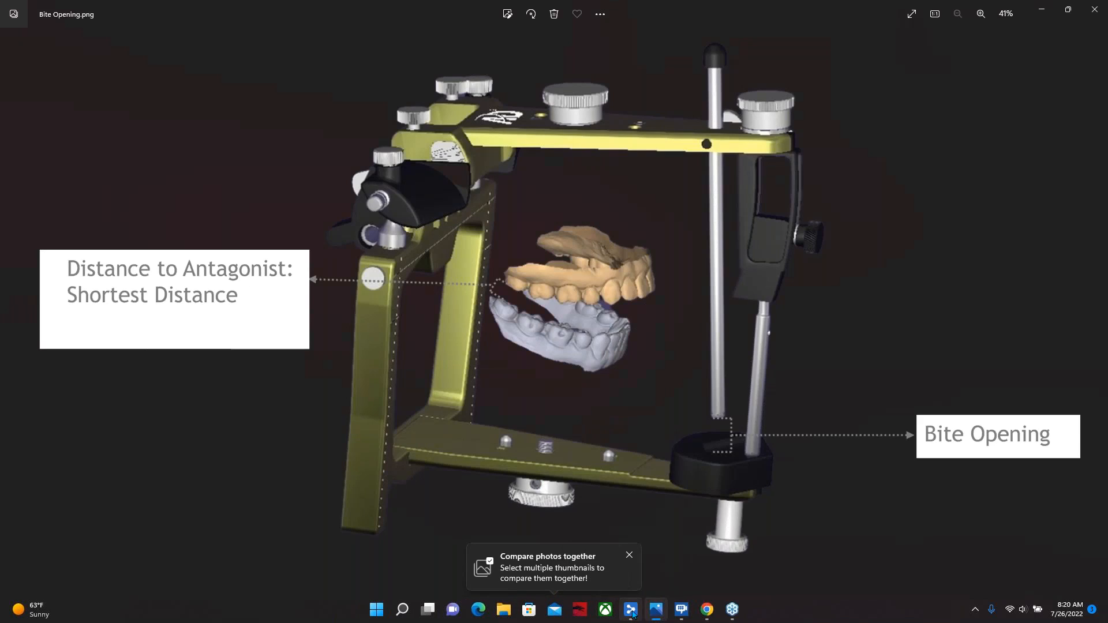
{"action": "left_click", "coordinate": [633, 612]}
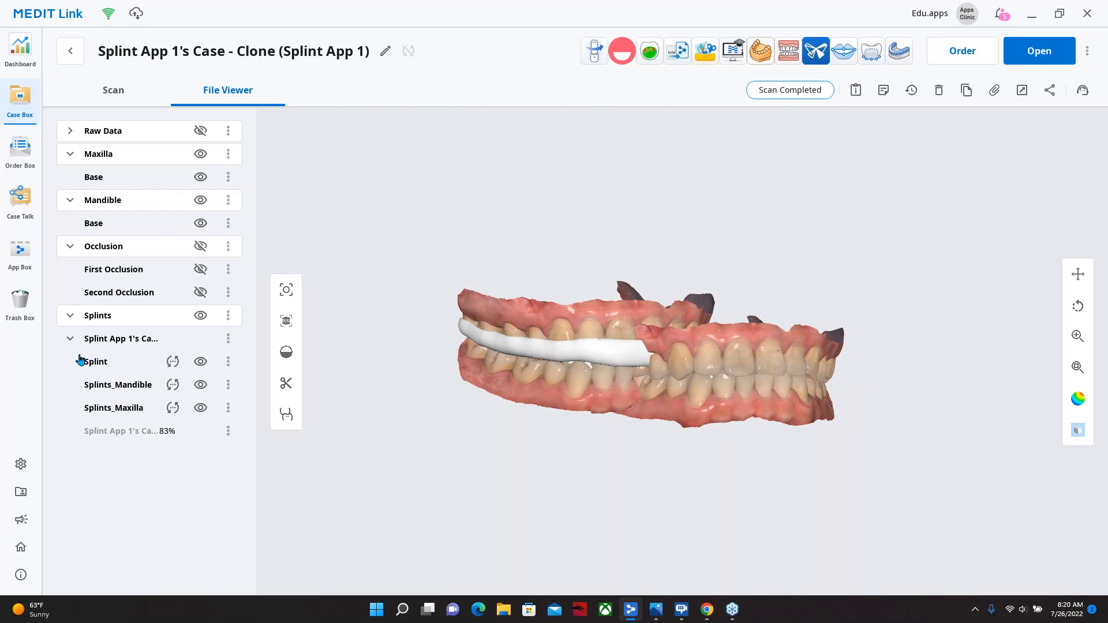
Step: Hide the original Maxilla and Mandible base scans and inspect the saved splint seated between the Splints arches
{"action": "right_click_drag", "start_coordinate": [649, 363], "coordinate": [582, 368]}
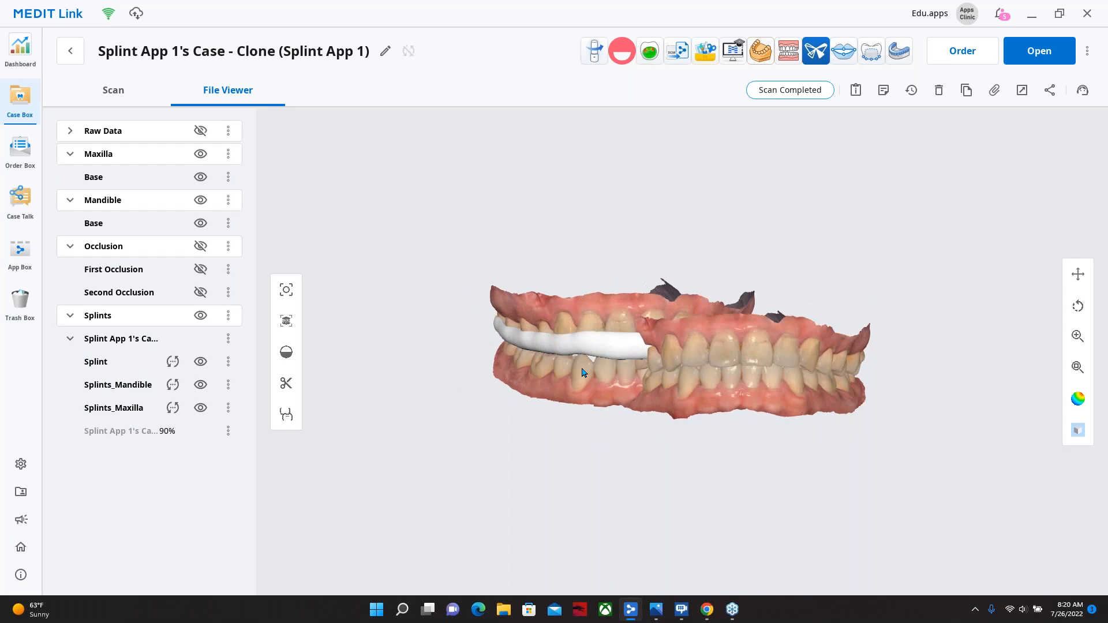
{"action": "right_click_drag", "start_coordinate": [764, 361], "coordinate": [780, 371]}
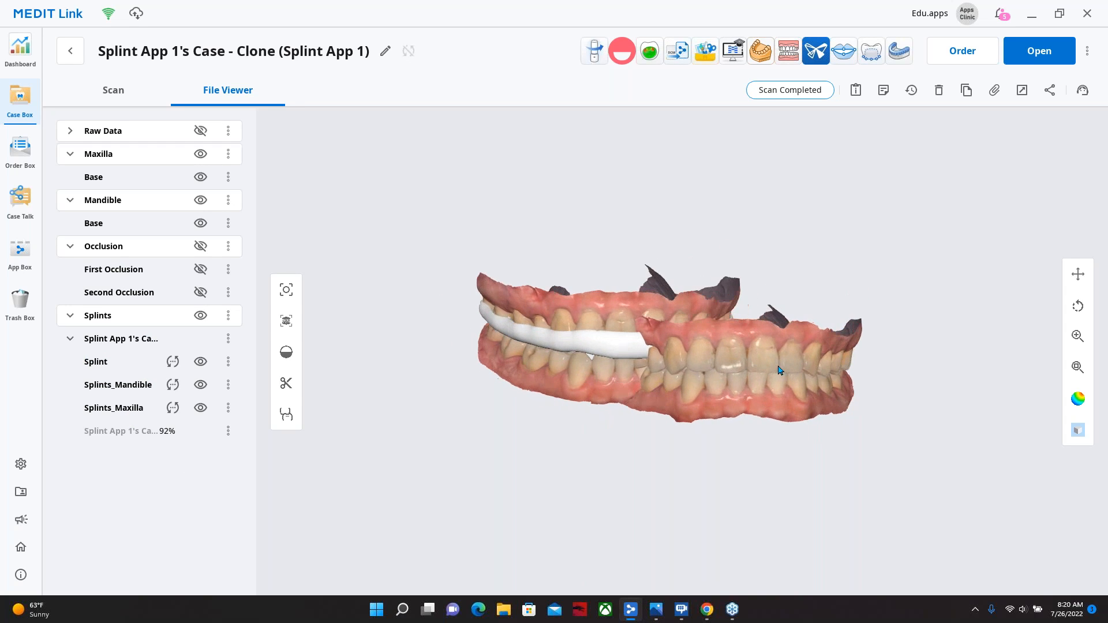
{"action": "left_click", "coordinate": [201, 156]}
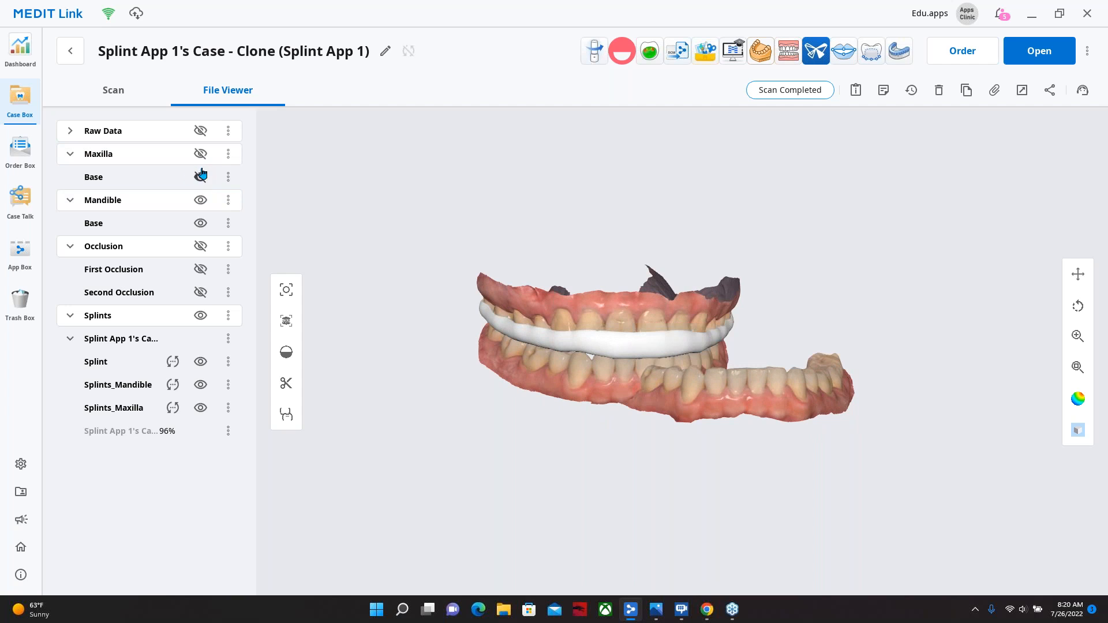
{"action": "left_click", "coordinate": [202, 203]}
{"action": "right_click_drag", "start_coordinate": [658, 345], "coordinate": [609, 374]}
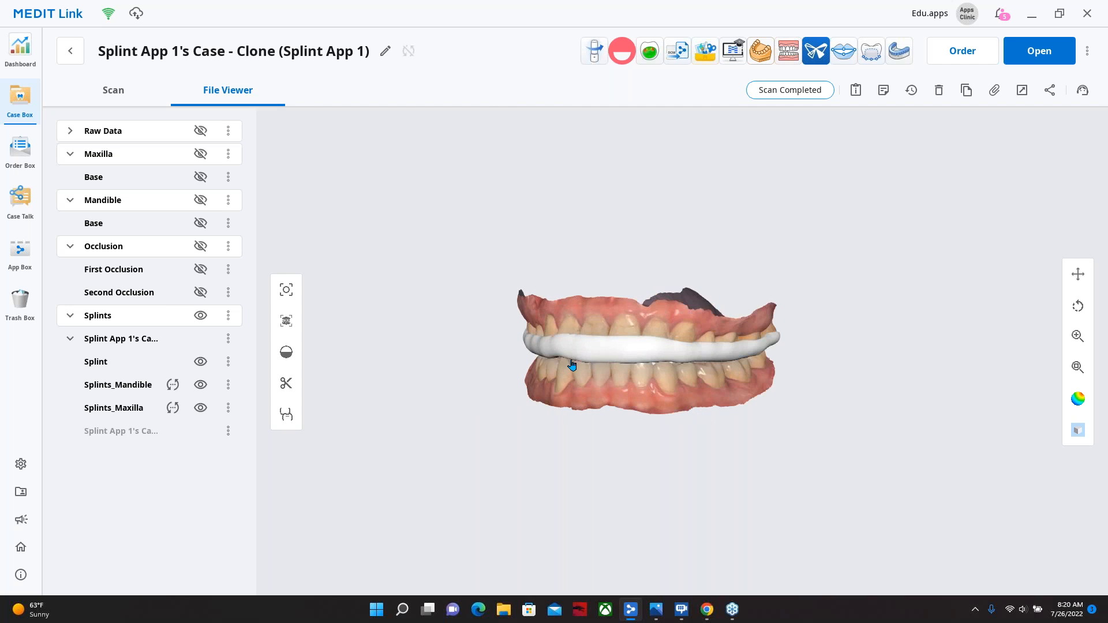
{"action": "right_click_drag", "start_coordinate": [718, 462], "coordinate": [853, 391]}
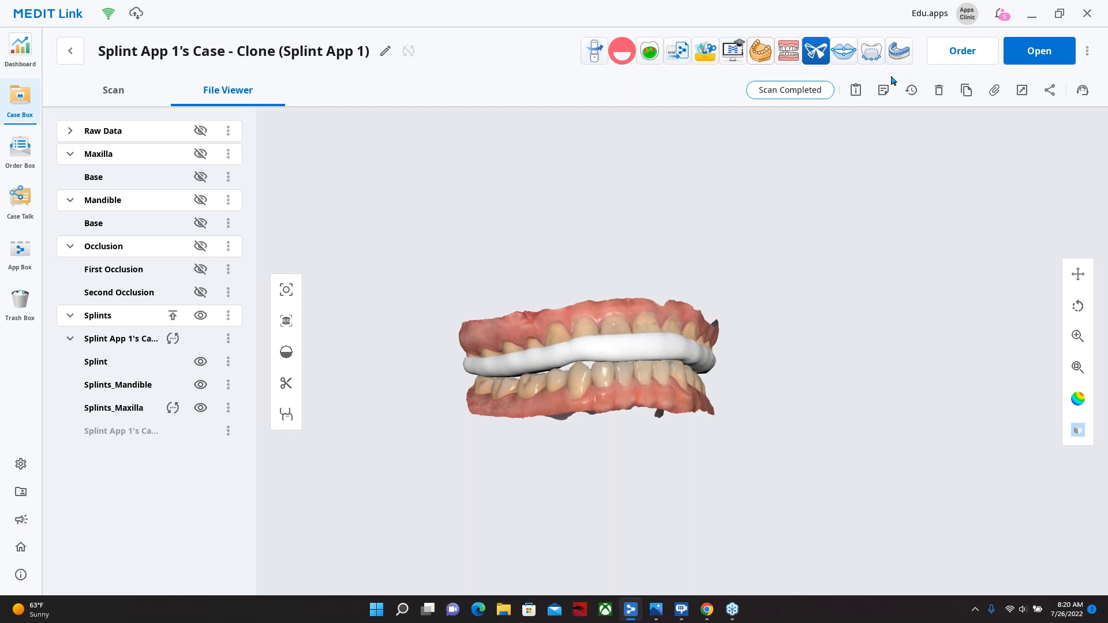
Step: Send only Splint.stl to PreForm, excluding Splints_Mandible.stl and Splints_Maxilla.stl, and close the export dialog
{"action": "left_click", "coordinate": [820, 53]}
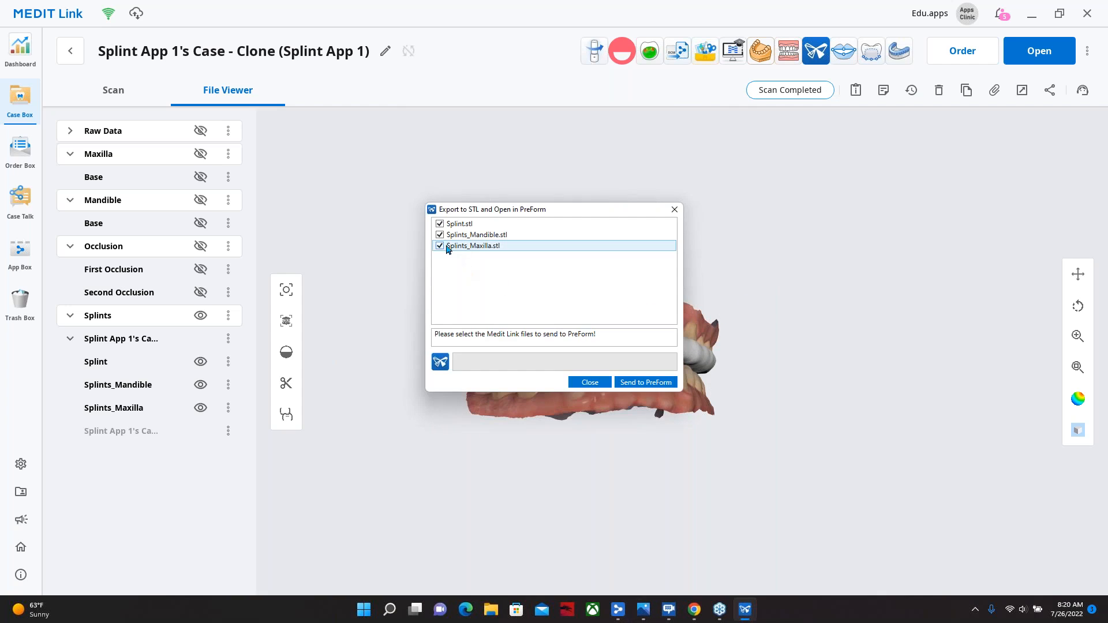
{"action": "left_click", "coordinate": [440, 247]}
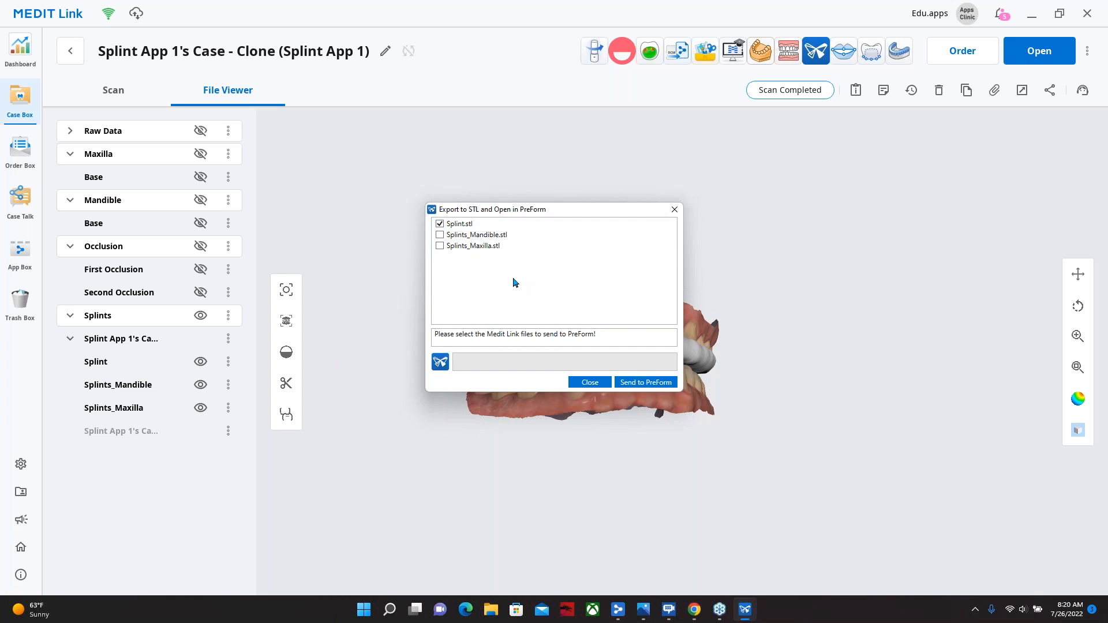
{"action": "left_click", "coordinate": [650, 383]}
{"action": "left_click", "coordinate": [674, 210]}
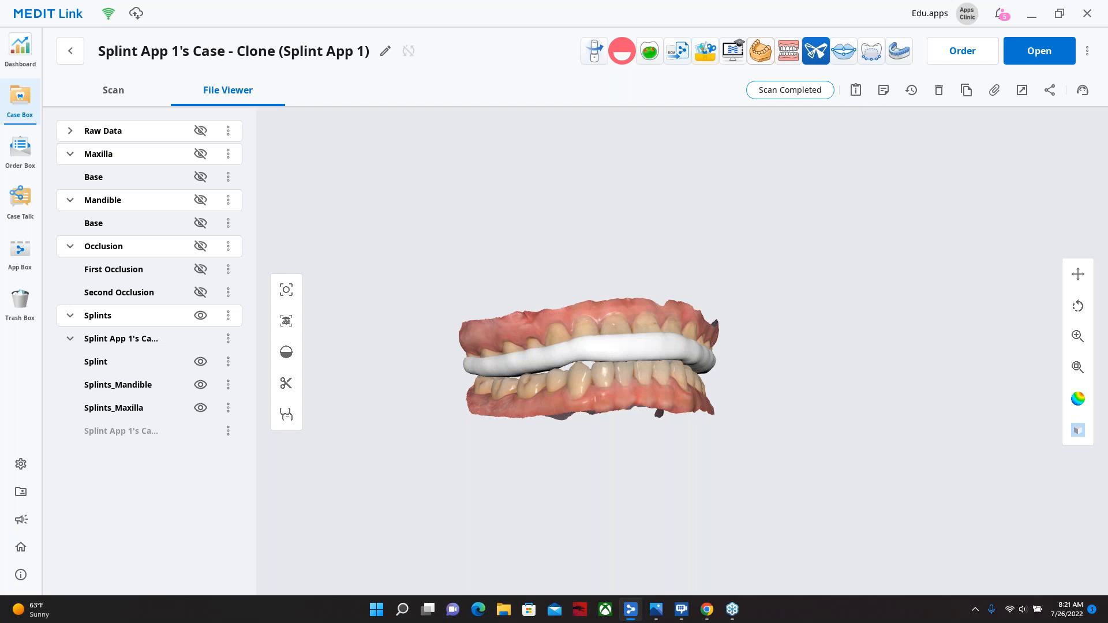
Step: Relaunch Medit Splints without loading the existing project and confirm Maxilla Base and Mandible Base as the arch data
{"action": "left_click", "coordinate": [905, 55]}
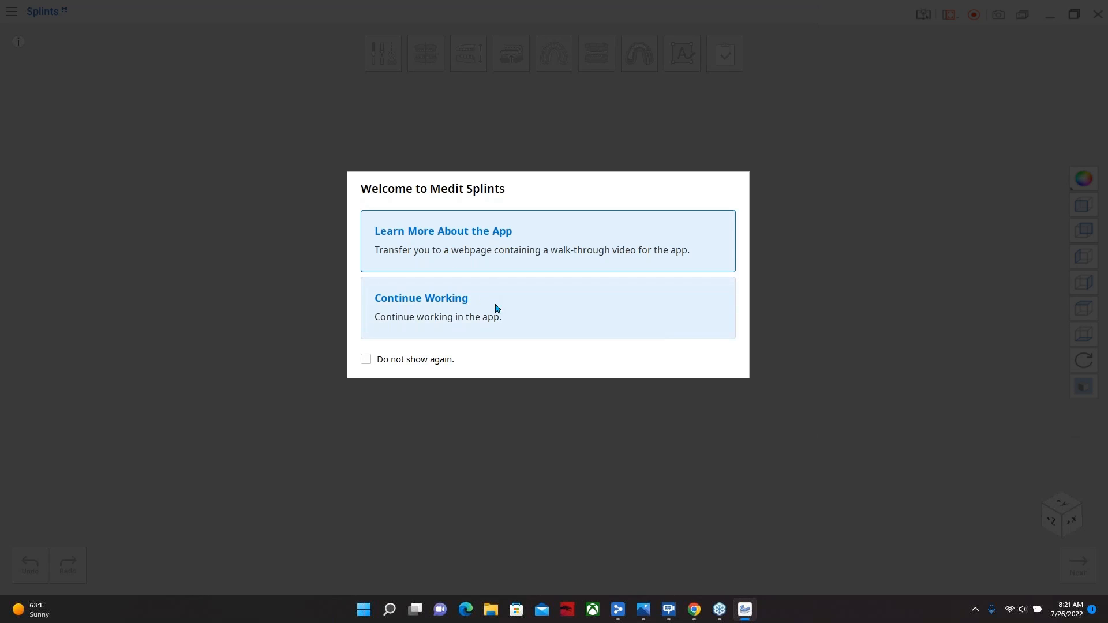
{"action": "left_click", "coordinate": [511, 311]}
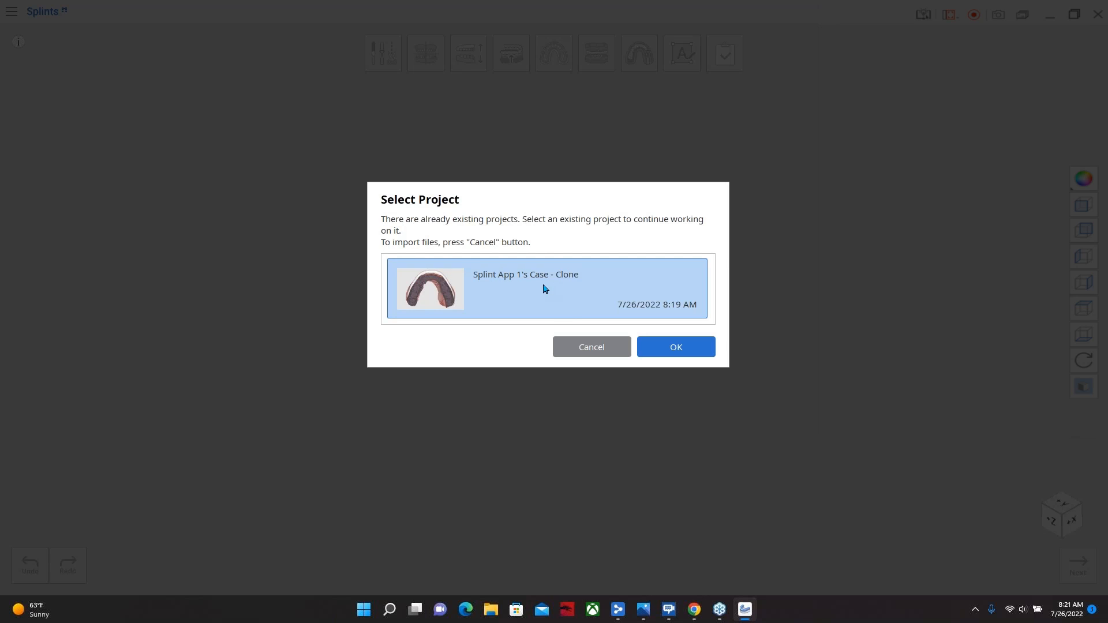
{"action": "left_click", "coordinate": [583, 350]}
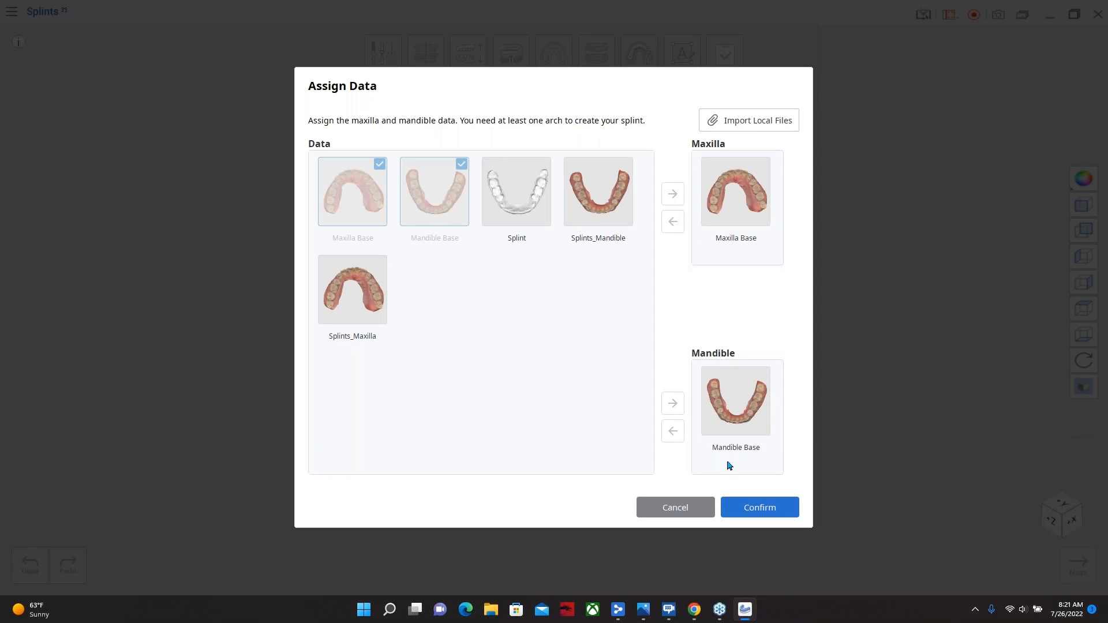
{"action": "left_click", "coordinate": [746, 507]}
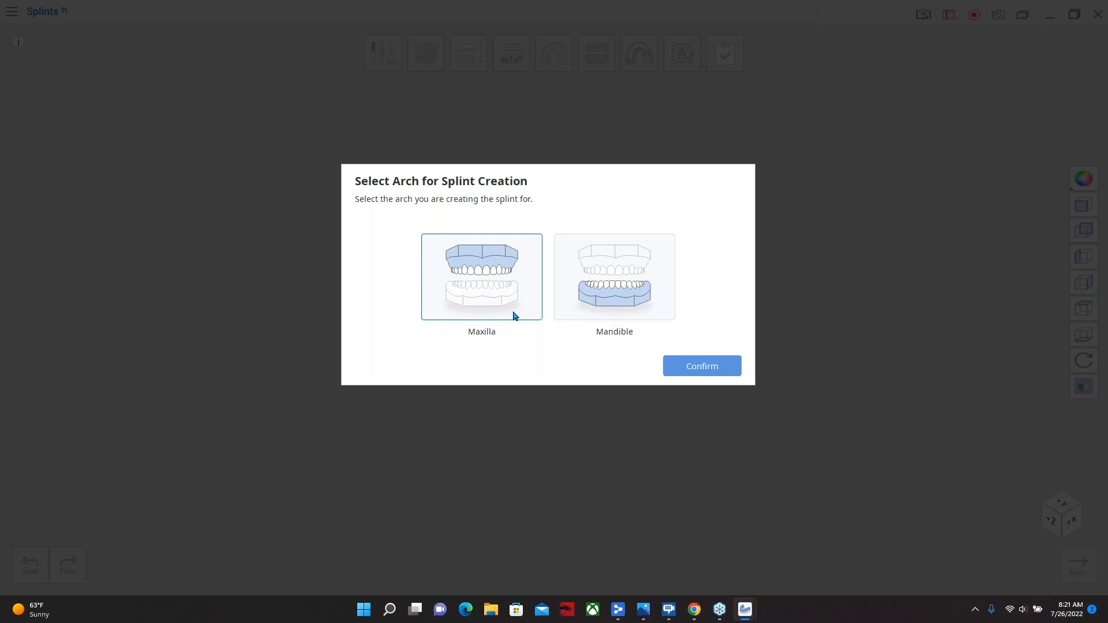
Step: Confirm the maxilla as the splint arch and generate the splint with Auto Creation
{"action": "left_click", "coordinate": [703, 369]}
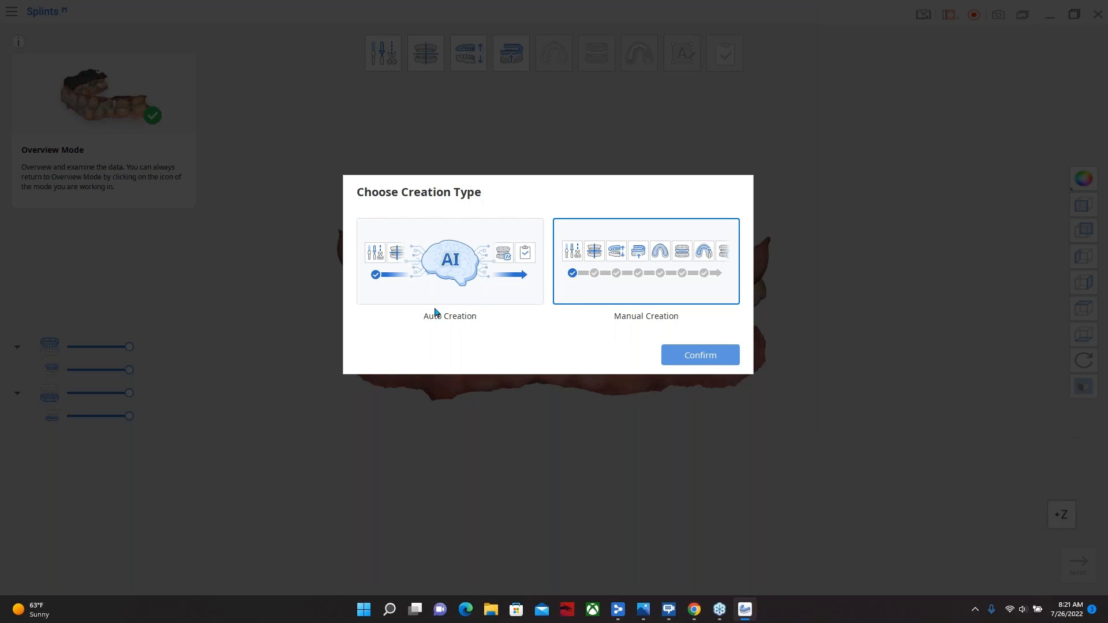
{"action": "left_click", "coordinate": [447, 261]}
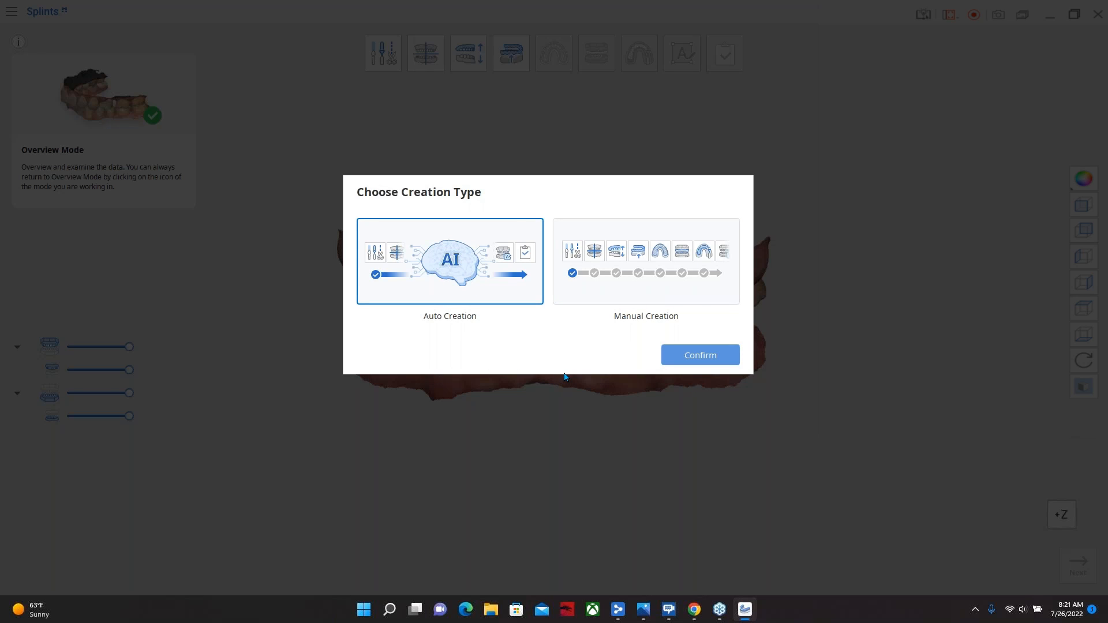
{"action": "left_click", "coordinate": [686, 356]}
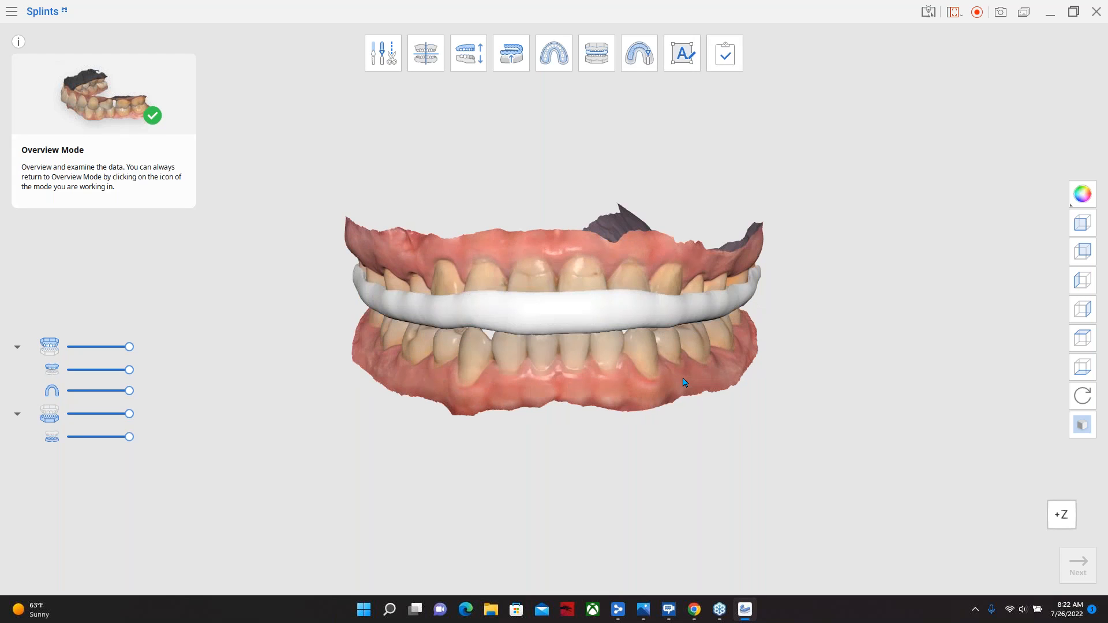
Step: Enter Labeling Mode for the automatically created splint and shorten the default label text to "Splint App"
{"action": "right_click_drag", "start_coordinate": [565, 336], "coordinate": [542, 318]}
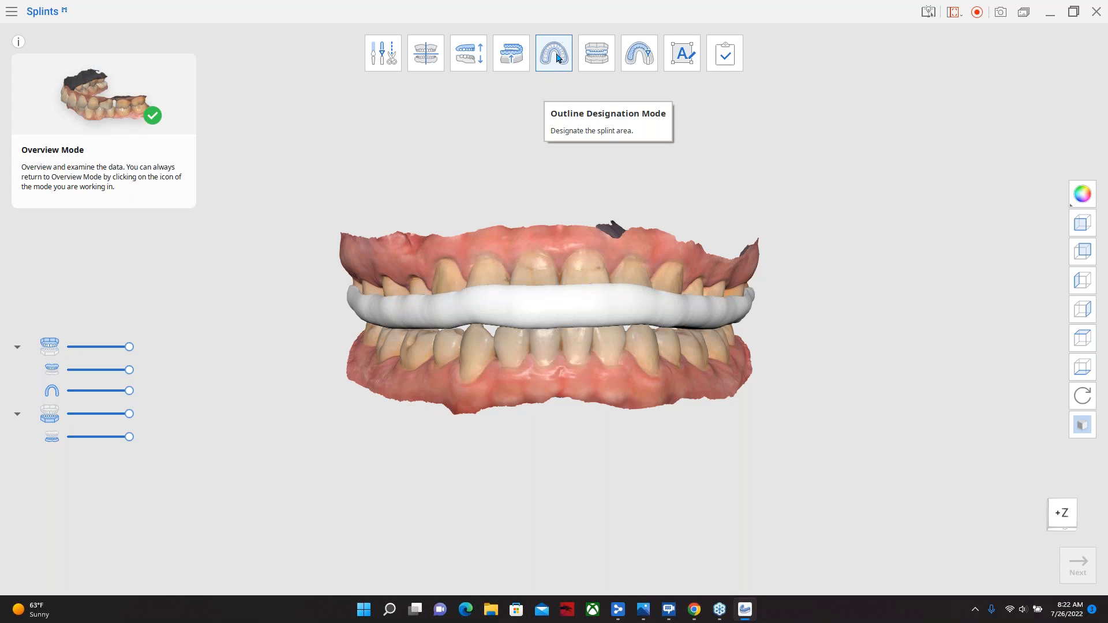
{"action": "right_click_drag", "start_coordinate": [501, 322], "coordinate": [575, 204]}
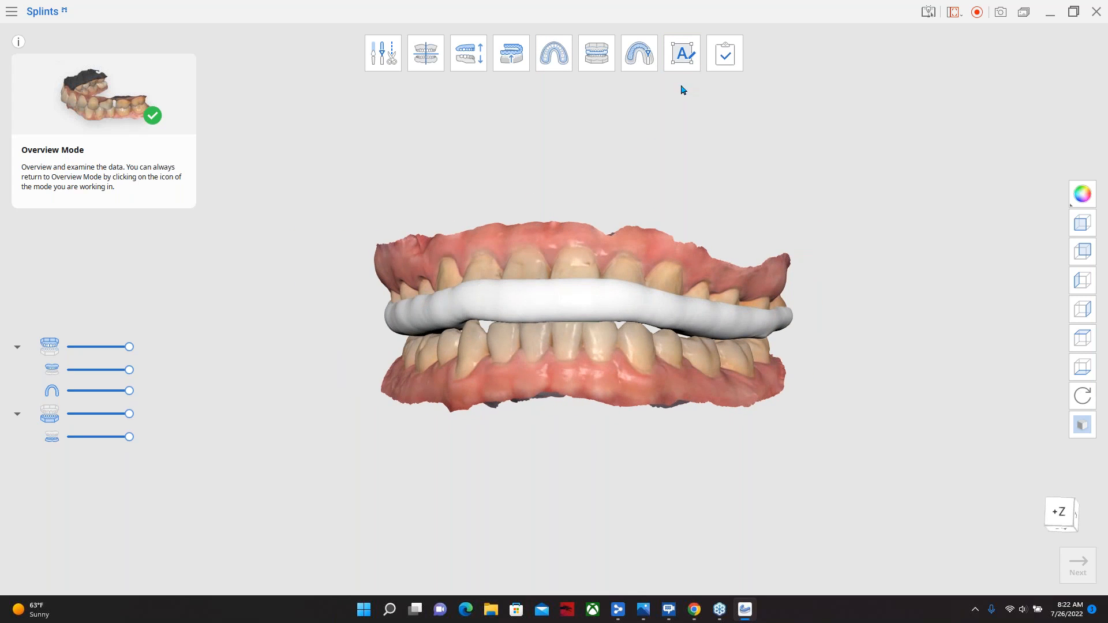
{"action": "left_click", "coordinate": [683, 56]}
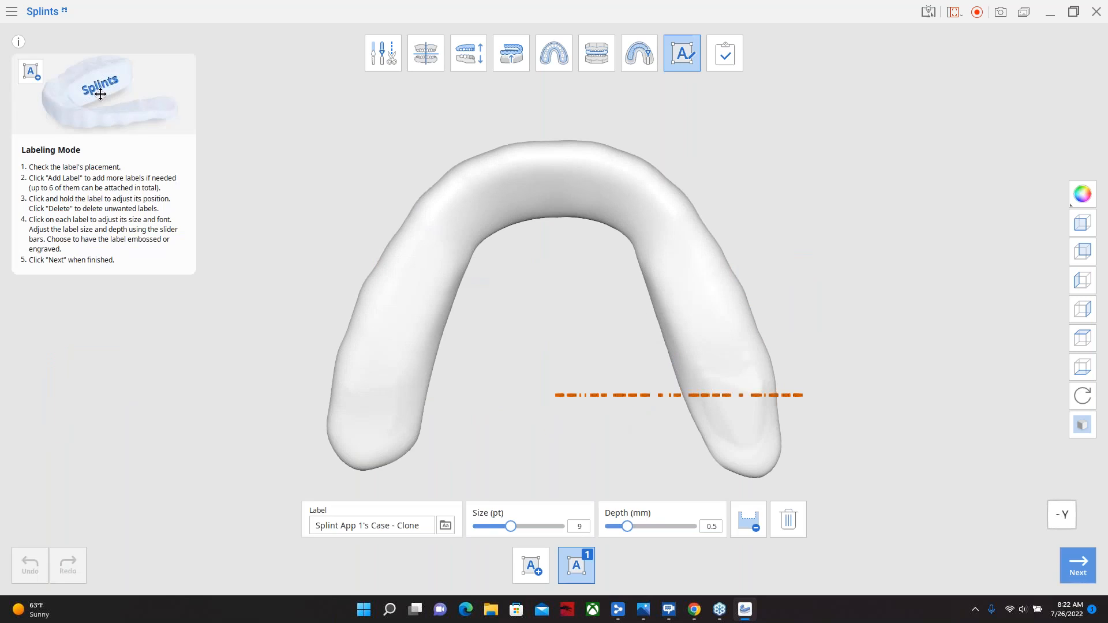
{"action": "double_click", "coordinate": [412, 526]}
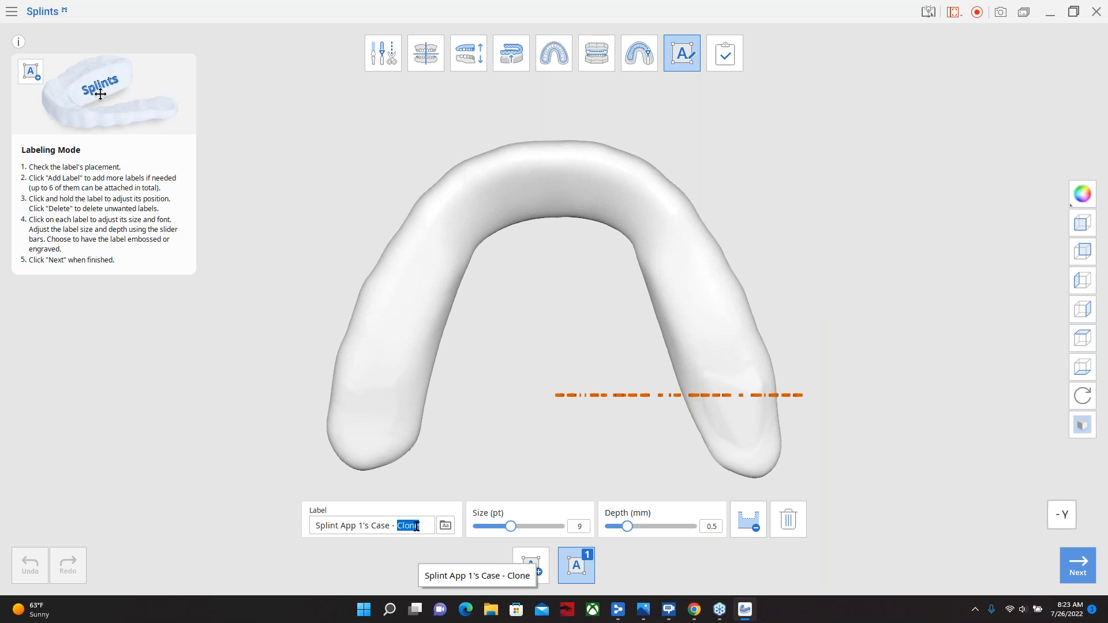
{"action": "key", "text": "BackSpace"}
{"action": "key", "text": "BackSpace"}
{"action": "key", "text": "BackSpace"}
{"action": "key", "text": "BackSpace"}
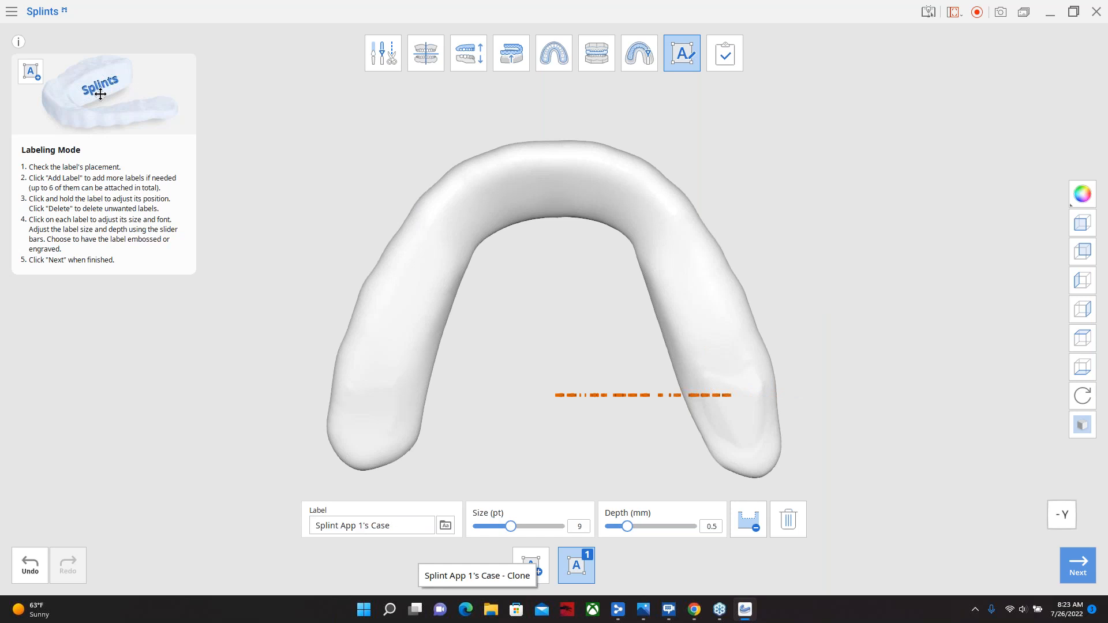
{"action": "key", "text": "BackSpace"}
{"action": "key", "text": "BackSpace"}
{"action": "key", "text": "BackSpace"}
{"action": "key", "text": "BackSpace"}
{"action": "key", "text": "BackSpace"}
{"action": "key", "text": "BackSpace"}
{"action": "key", "text": "BackSpace"}
{"action": "key", "text": "BackSpace"}
{"action": "key", "text": "BackSpace"}
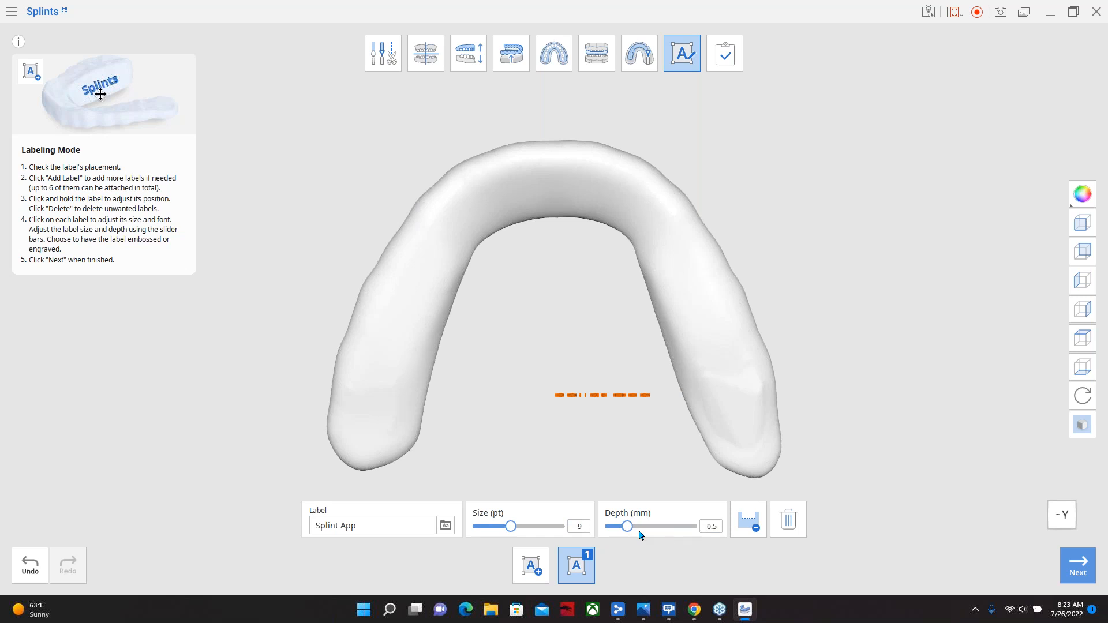
Step: Place the "Splint App" label centrally on the splint's anterior lingual surface and fine-tune its position
{"action": "left_click_drag", "start_coordinate": [603, 398], "coordinate": [560, 192]}
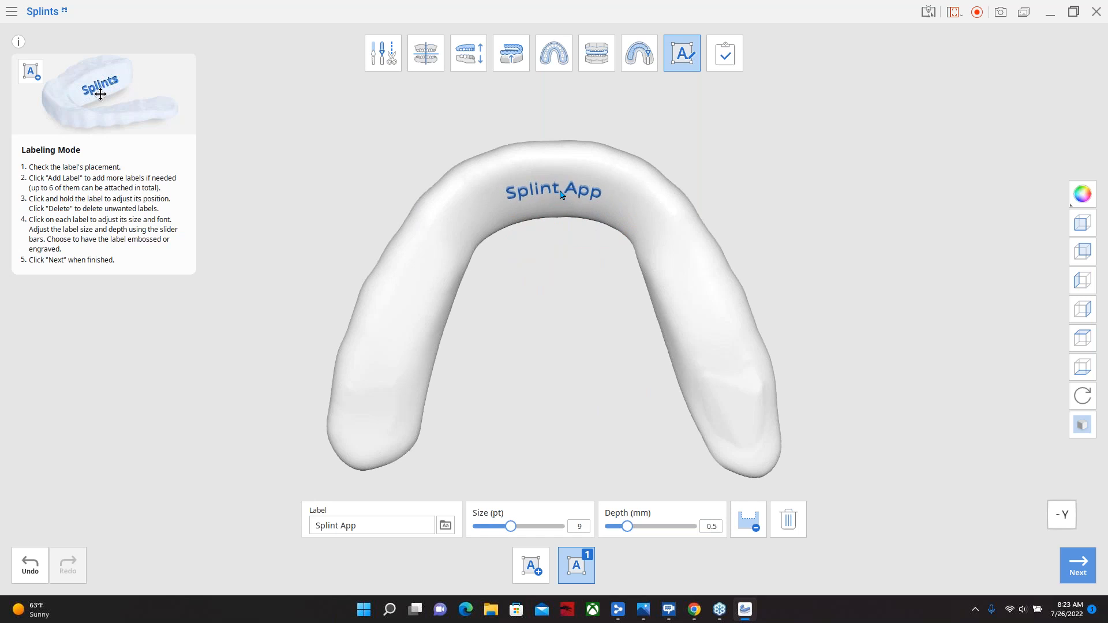
{"action": "mouse_move", "coordinate": [521, 270]}
{"action": "right_mouse_down"}
{"action": "mouse_move", "coordinate": [527, 372]}
{"action": "mouse_move", "coordinate": [536, 272]}
{"action": "right_mouse_up"}
{"action": "right_click_drag", "start_coordinate": [571, 235], "coordinate": [526, 273]}
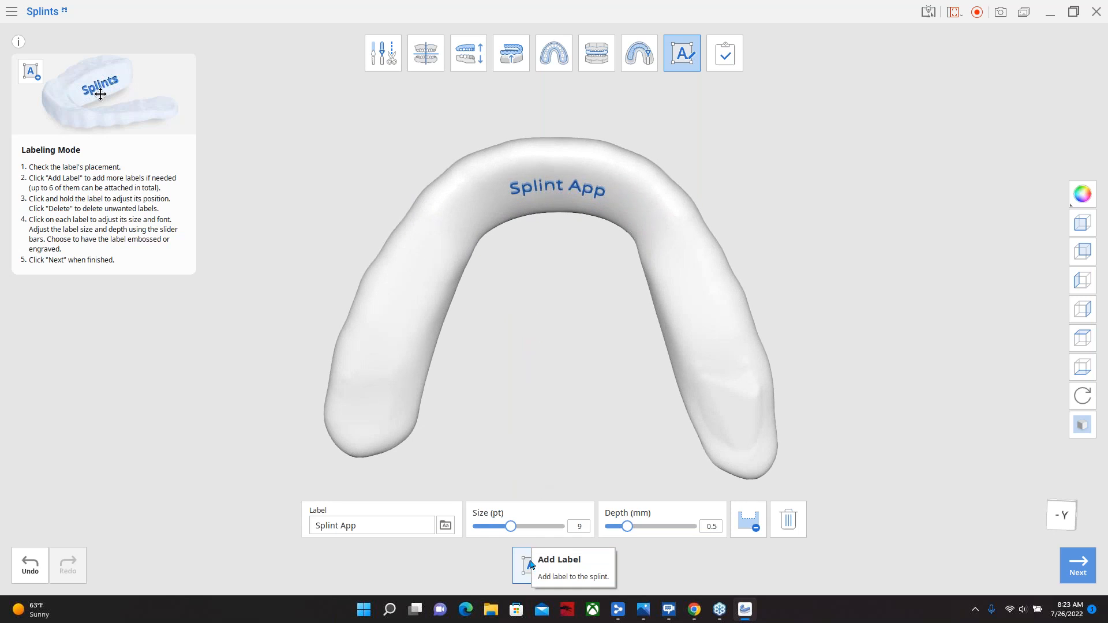
{"action": "left_click", "coordinate": [531, 564]}
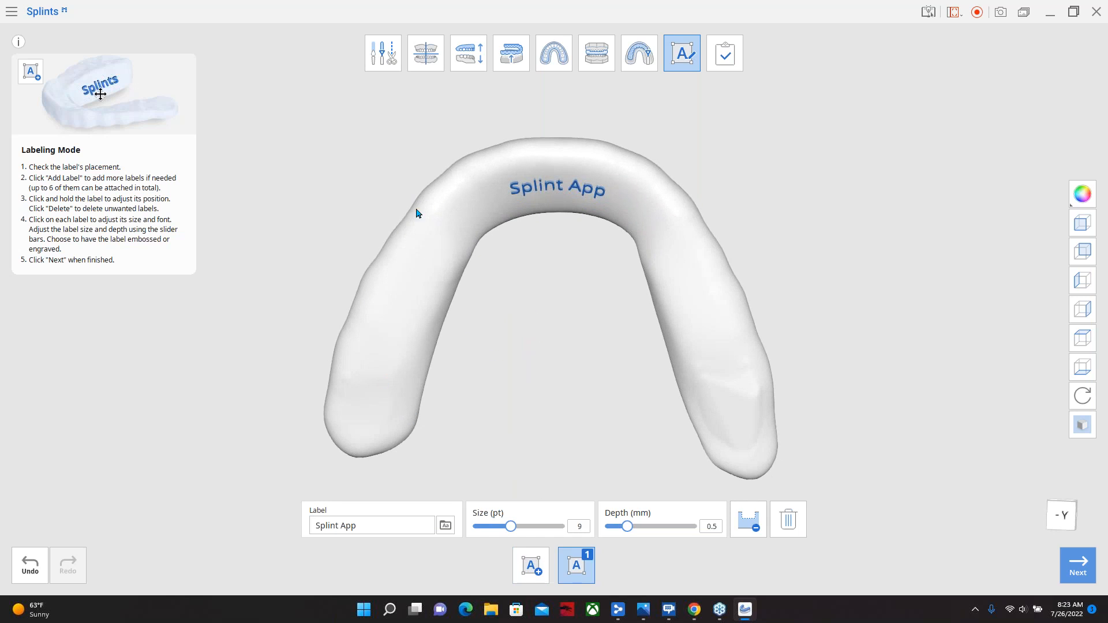
{"action": "right_click_drag", "start_coordinate": [519, 299], "coordinate": [527, 324]}
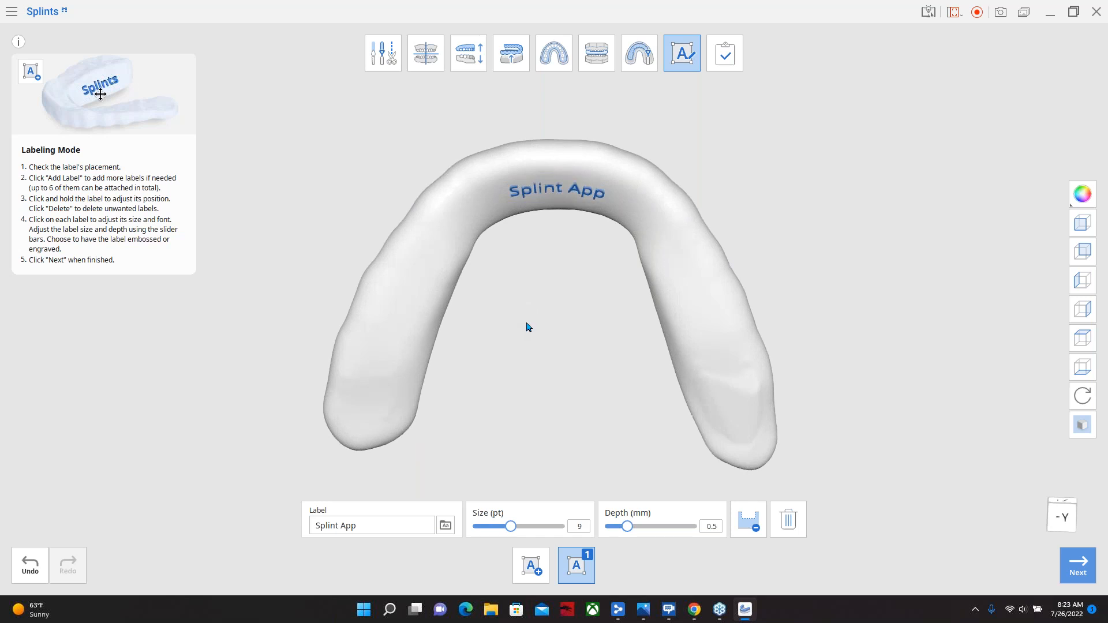
{"action": "left_click", "coordinate": [558, 197]}
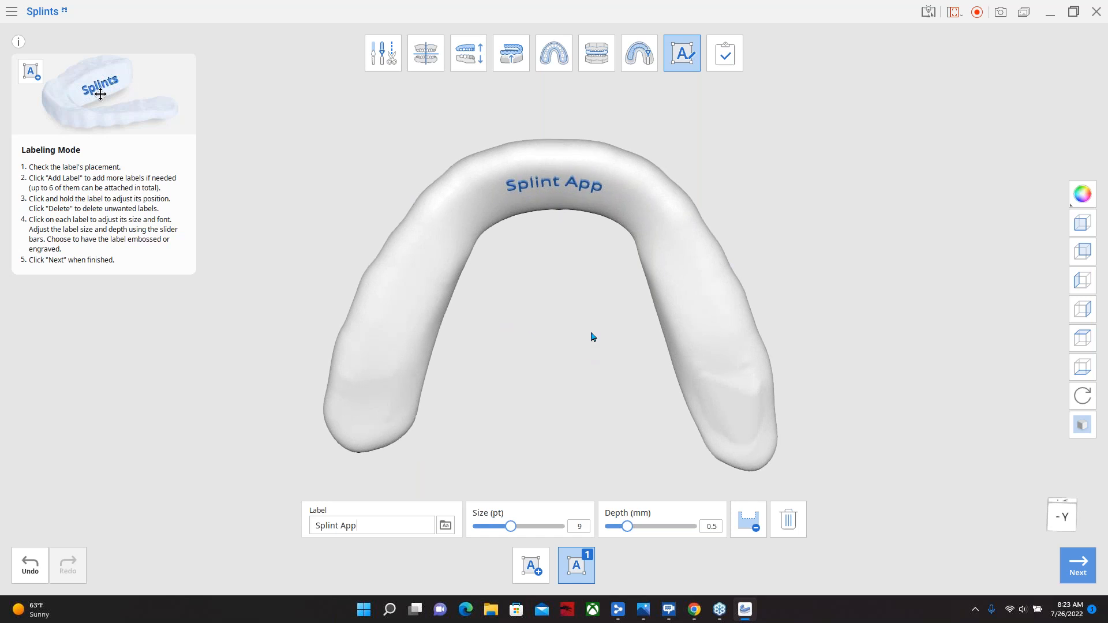
{"action": "right_click_drag", "start_coordinate": [592, 352], "coordinate": [592, 312]}
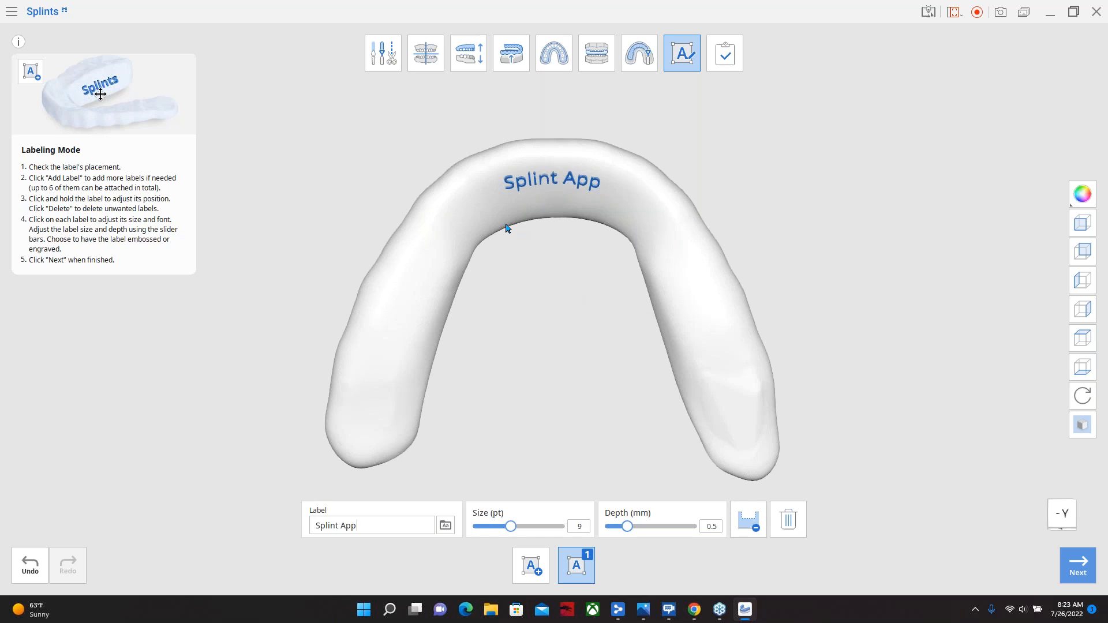
{"action": "mouse_move", "coordinate": [556, 284]}
{"action": "right_mouse_down"}
{"action": "mouse_move", "coordinate": [549, 304]}
{"action": "mouse_move", "coordinate": [576, 287]}
{"action": "right_mouse_up"}
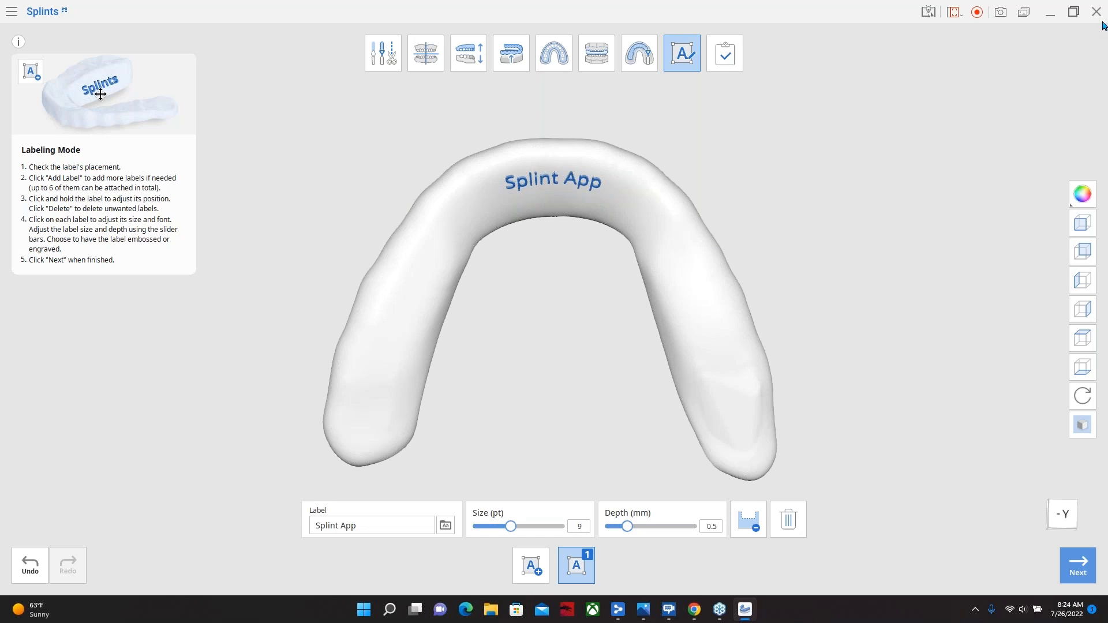
{"action": "left_click", "coordinate": [1104, 23]}
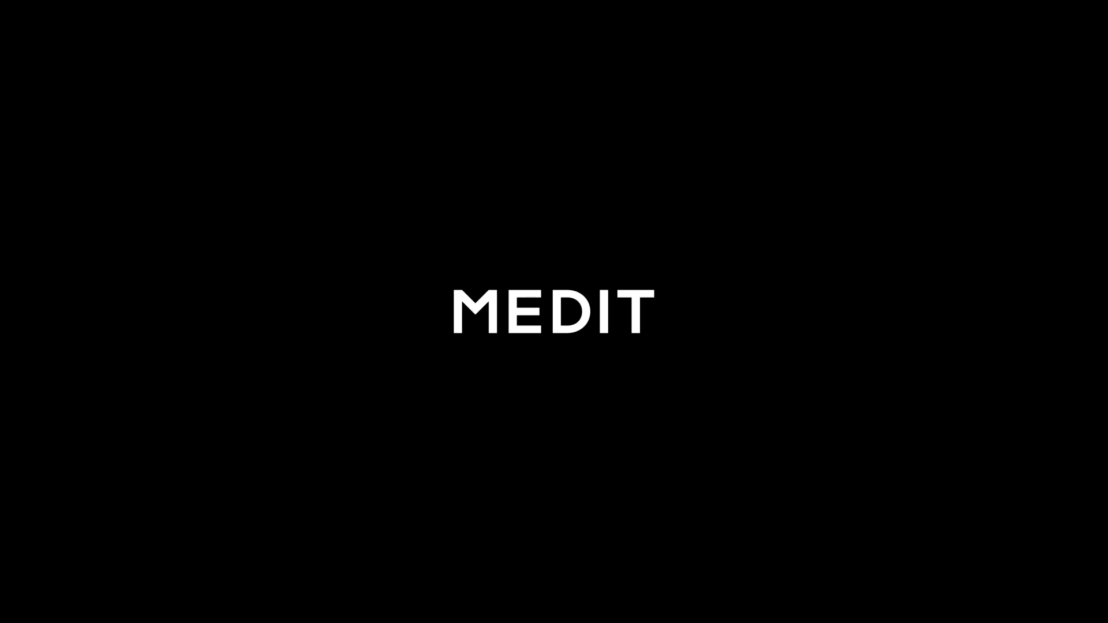